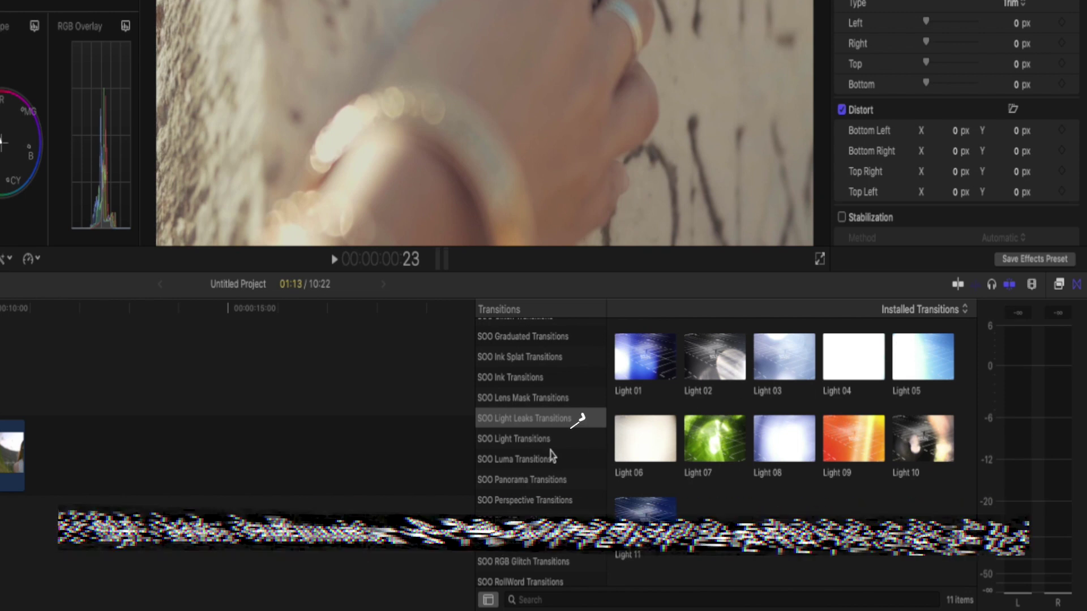
Add the Light 01 transition from the SOO Light Leaks Transitions category between the second and third timeline clips
click(548, 428)
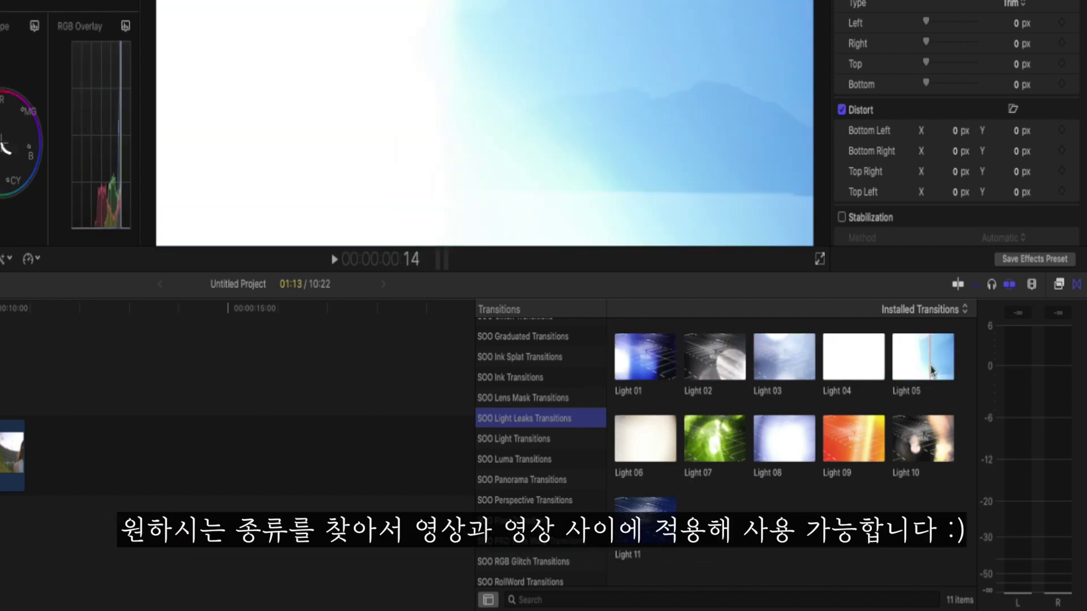
drag(644, 356, 0, 452)
drag(199, 453, 199, 452)
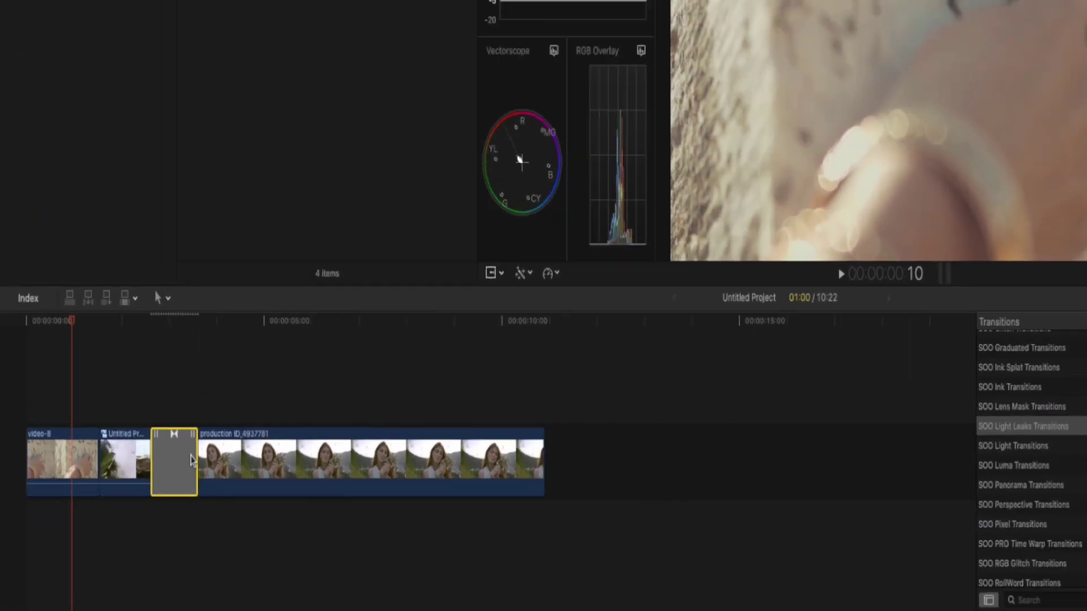
Play back the Light 01 transition from the timeline and park the playhead in its middle
drag(126, 409, 115, 408)
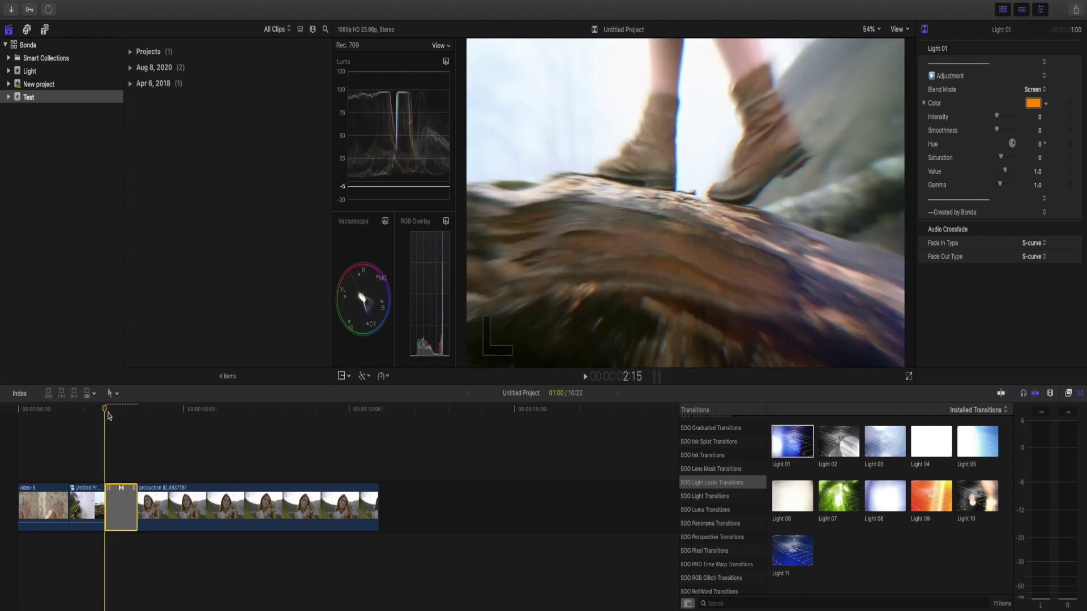
key(space)
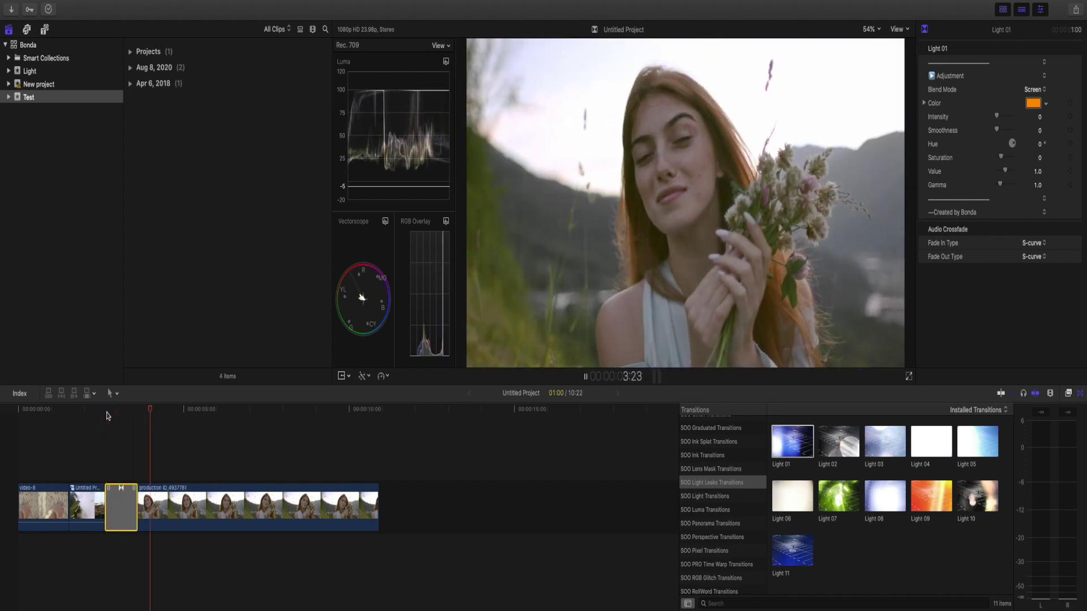
key(space)
click(181, 310)
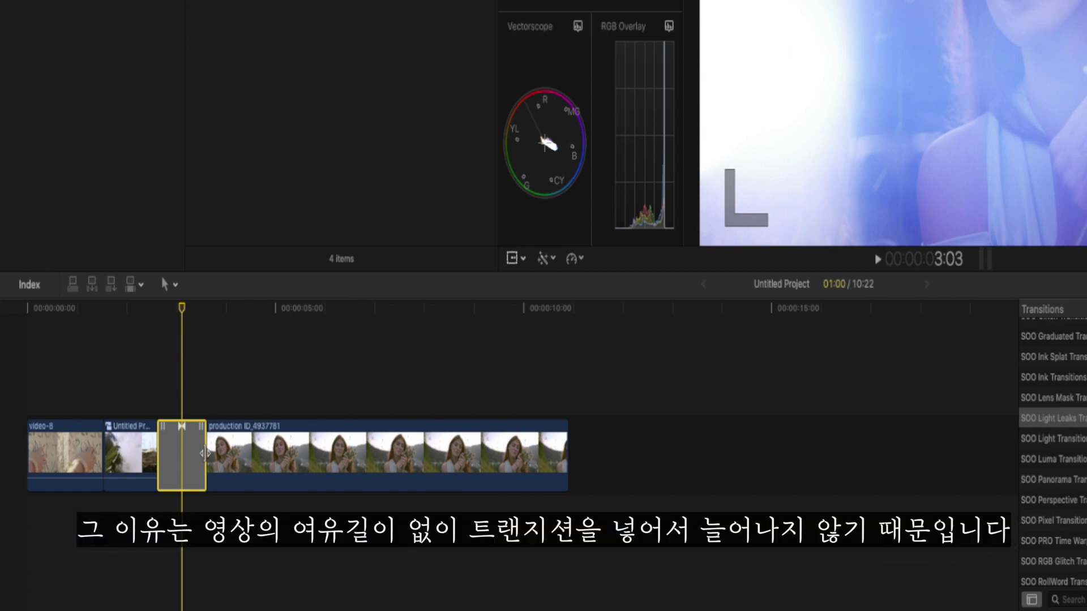
Try to lengthen the Light 01 transition from its end edge, and delete it from between the two clips
drag(204, 453, 216, 458)
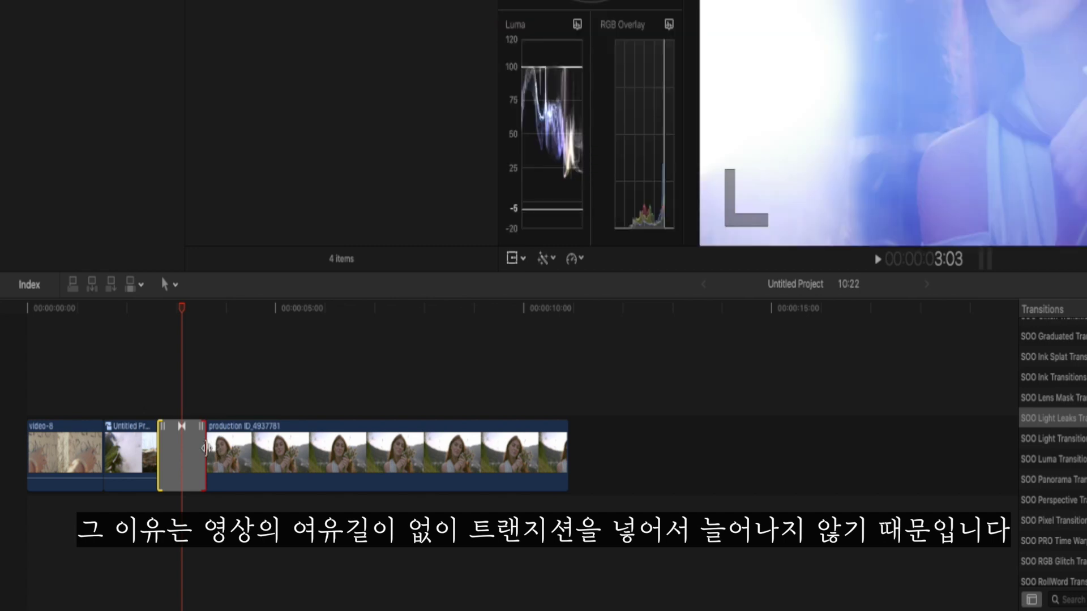
click(136, 456)
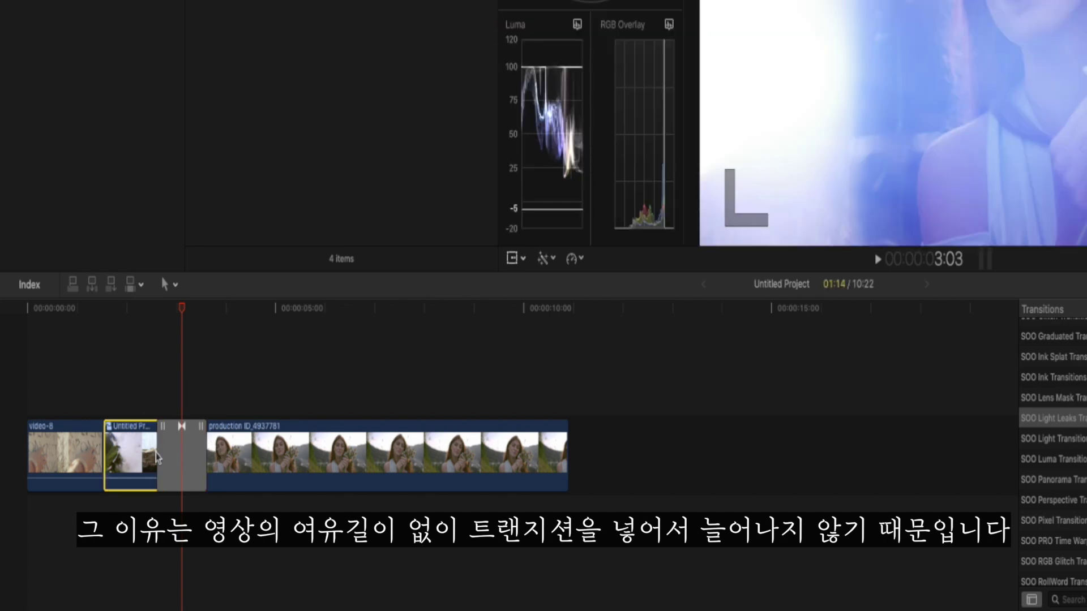
click(239, 452)
click(203, 472)
key(Delete)
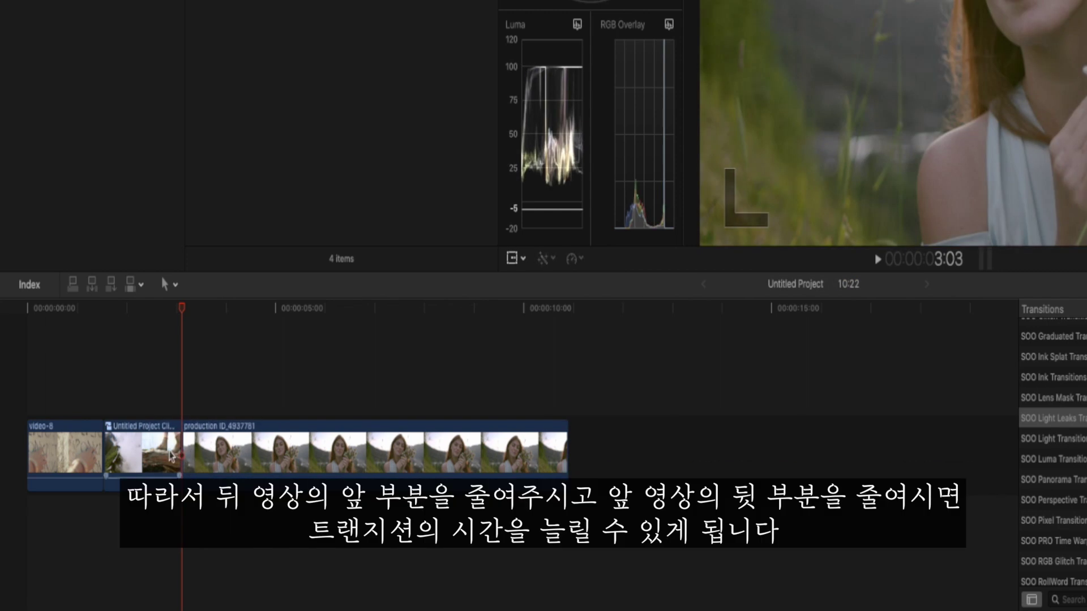
Trim the start of the production clip, and reapply Light 01 at the cut with its duration extended to 1:21
drag(187, 449, 209, 452)
drag(620, 362, 254, 448)
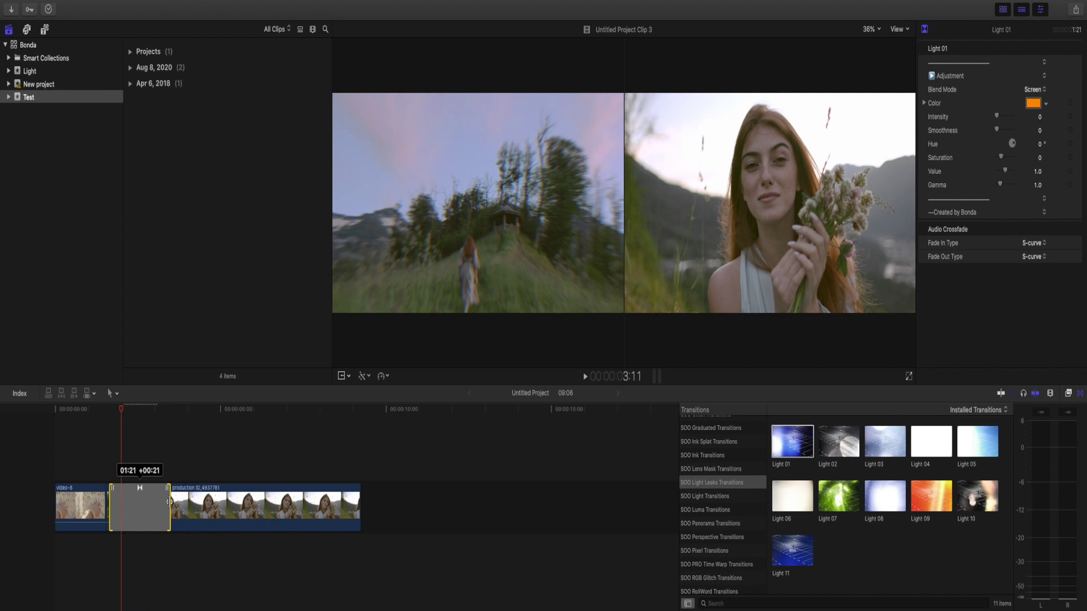
drag(170, 501, 170, 501)
Play back the lengthened Light 01 transition to check how it looks across the cut
click(116, 410)
key(space)
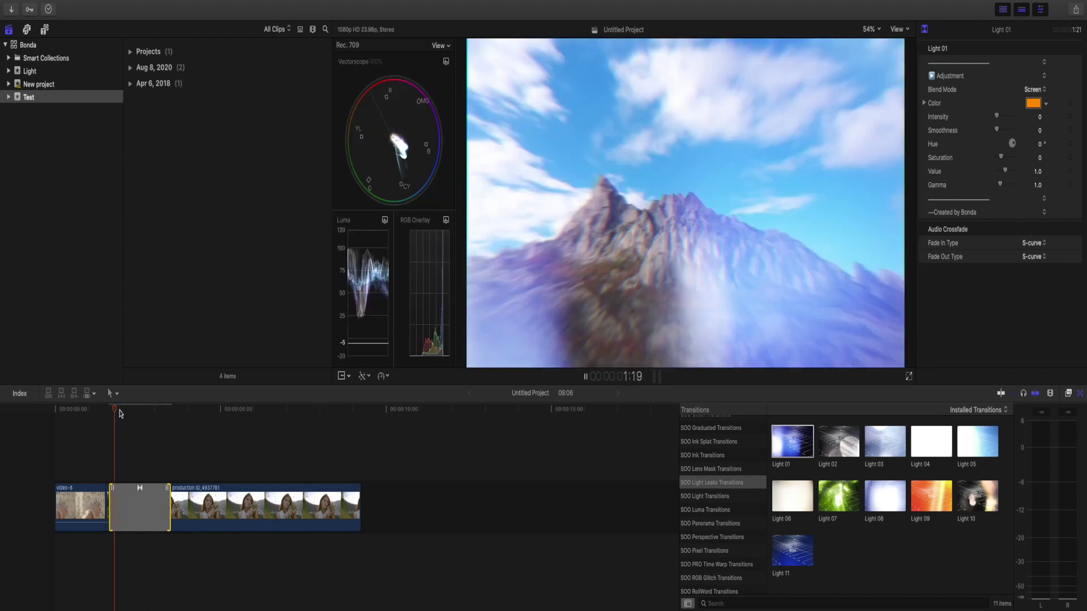
key(space)
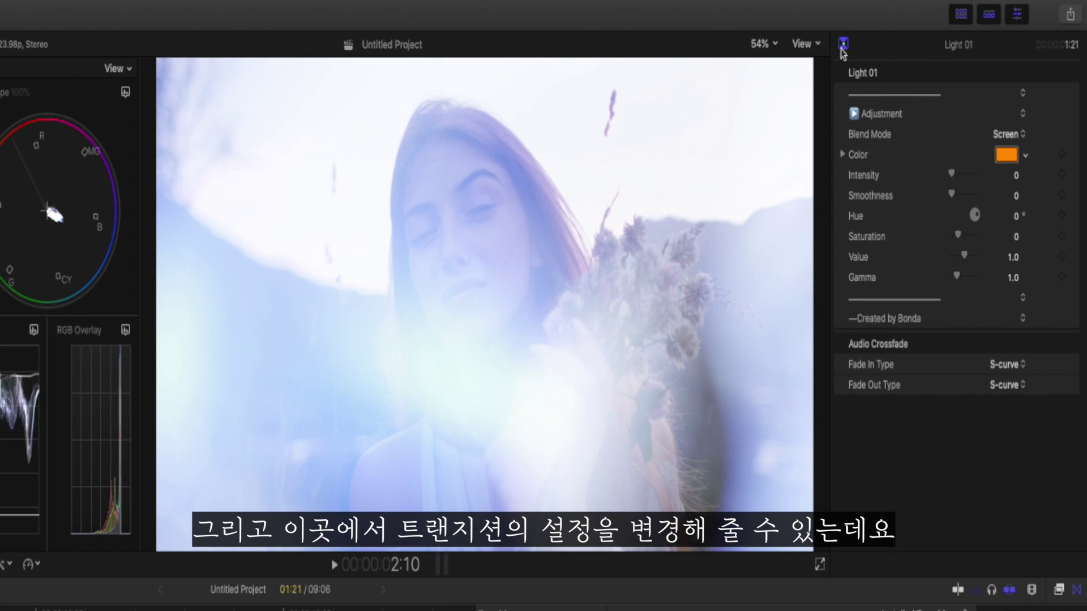
Try the Add, Lighten and Linear Dodge blend modes on the Light 01 transition, and return it to Screen
click(842, 46)
click(1003, 134)
click(1002, 150)
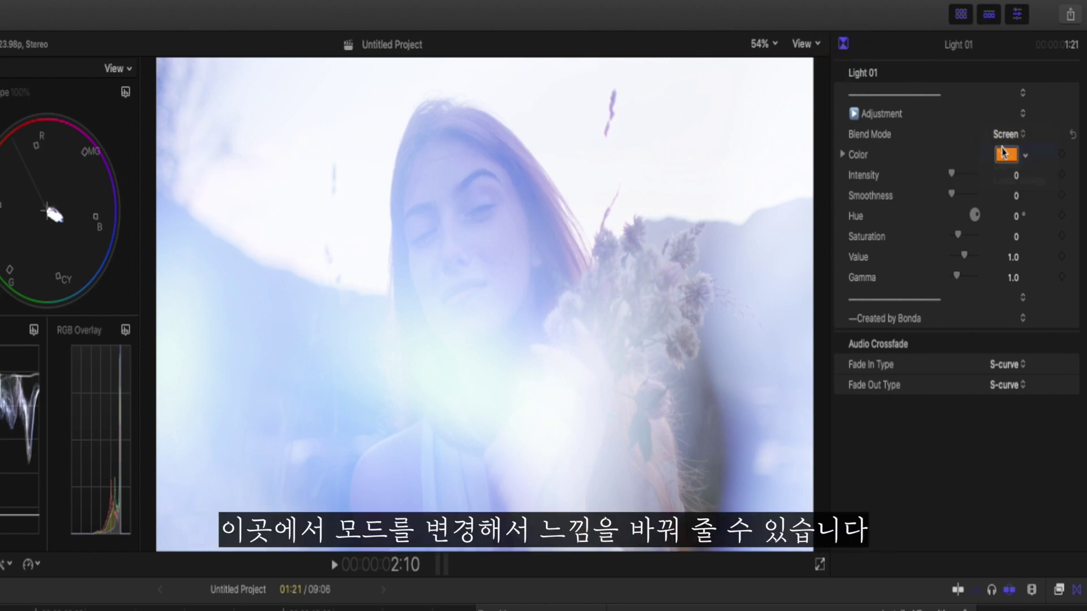
click(1008, 139)
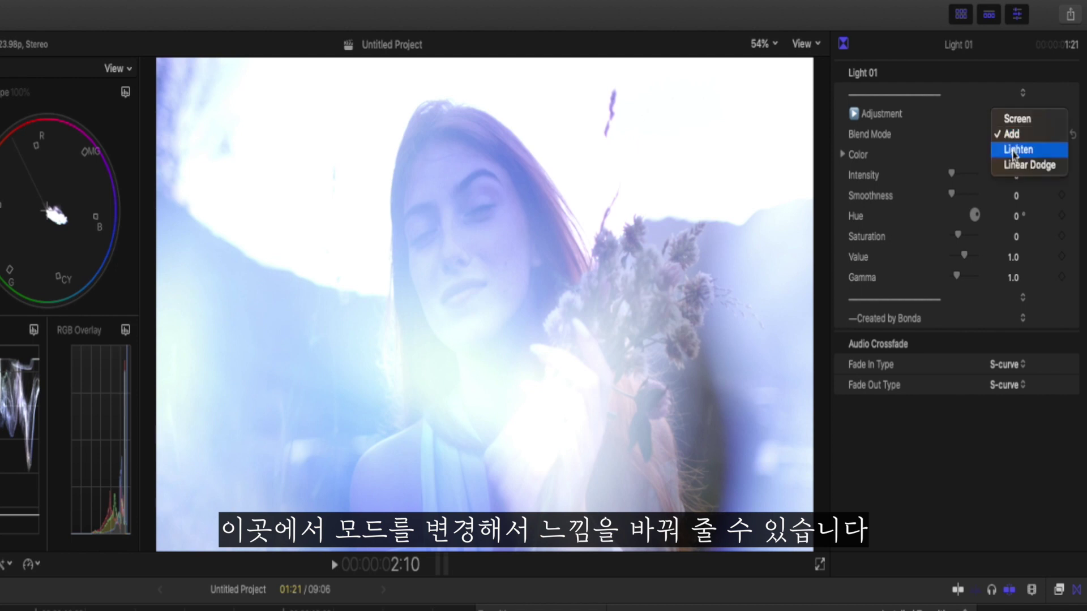
click(1013, 152)
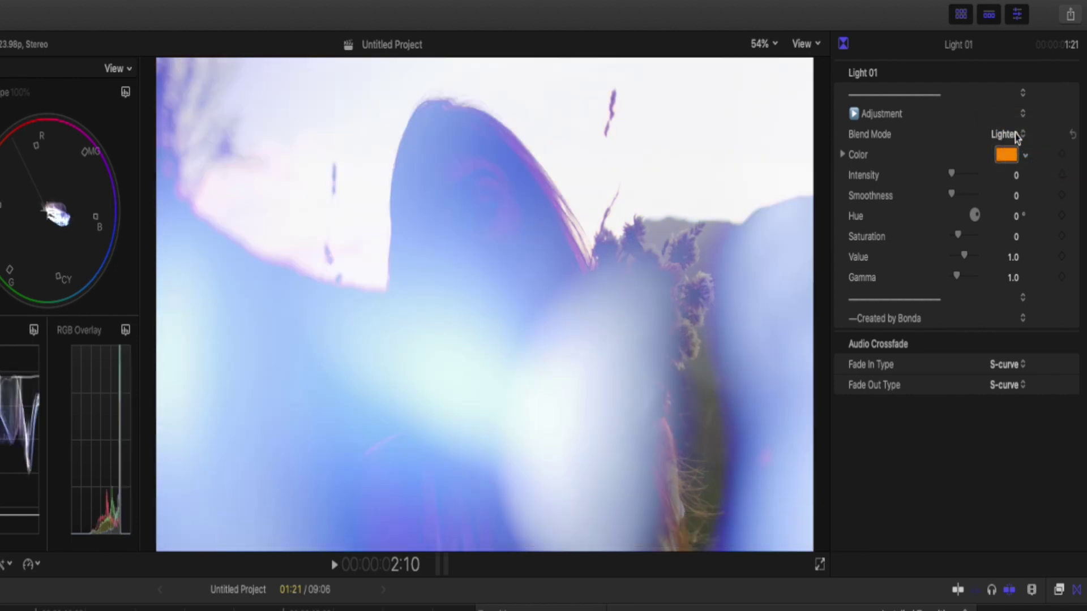
click(1017, 138)
click(1018, 150)
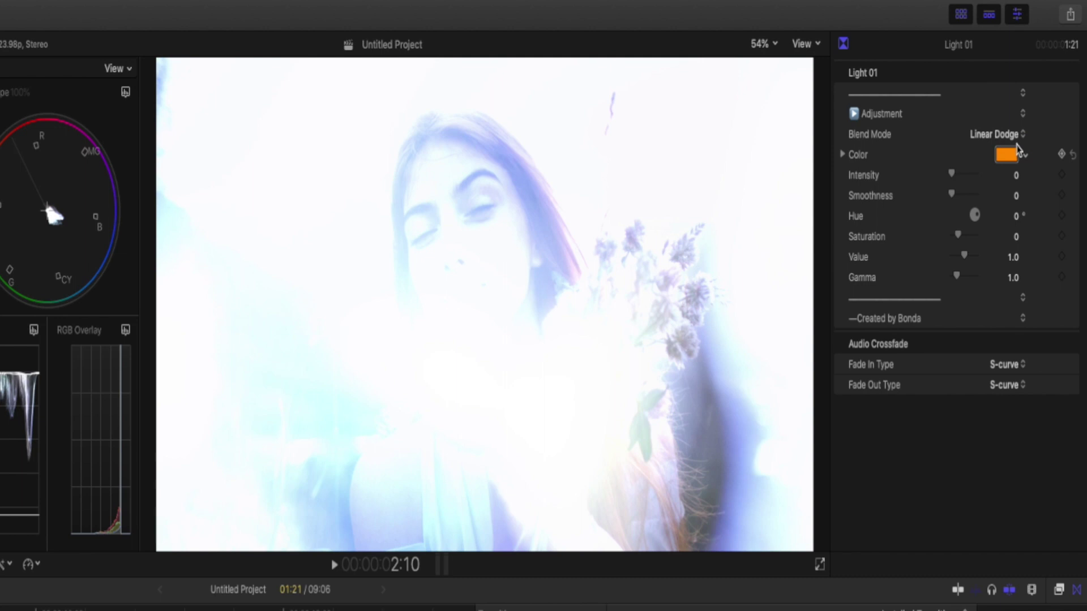
click(1010, 138)
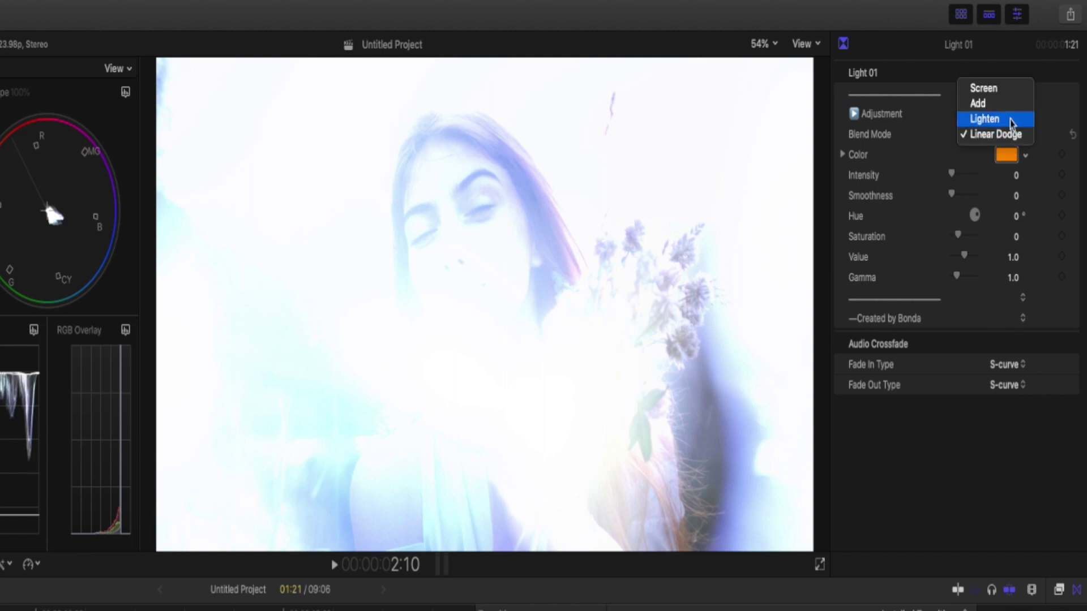
click(1016, 91)
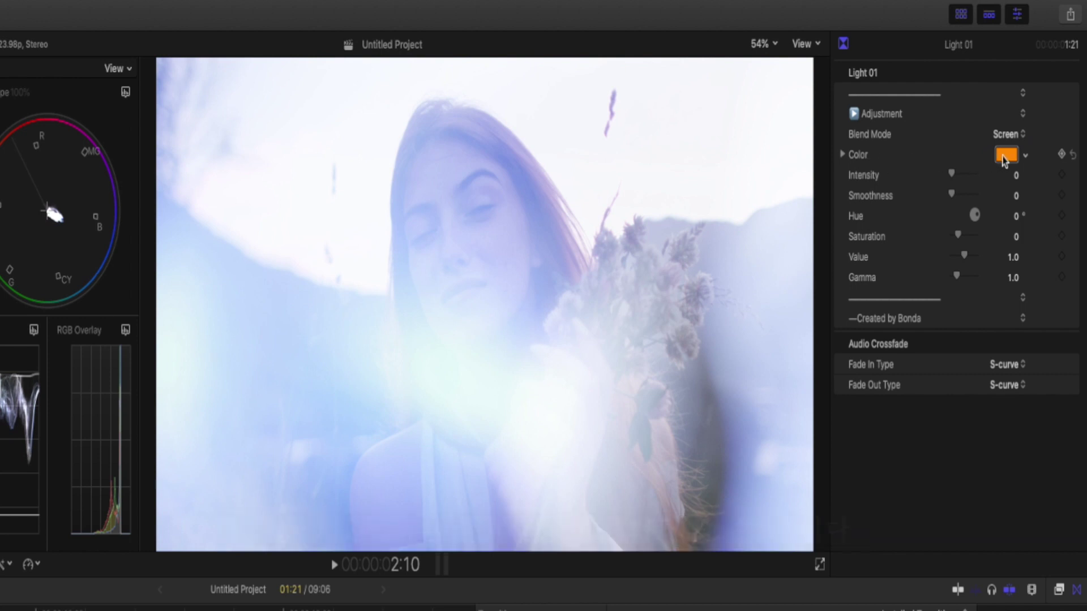
Set the Light 01 transition's colour to the Blueberry pencil colour and close the colour picker
click(1004, 155)
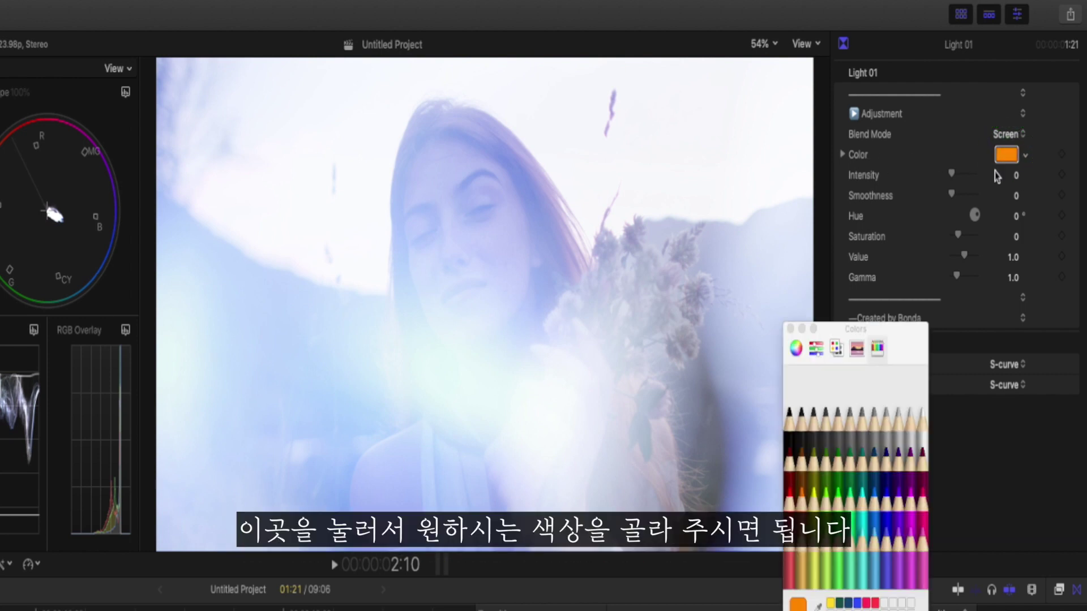
click(872, 509)
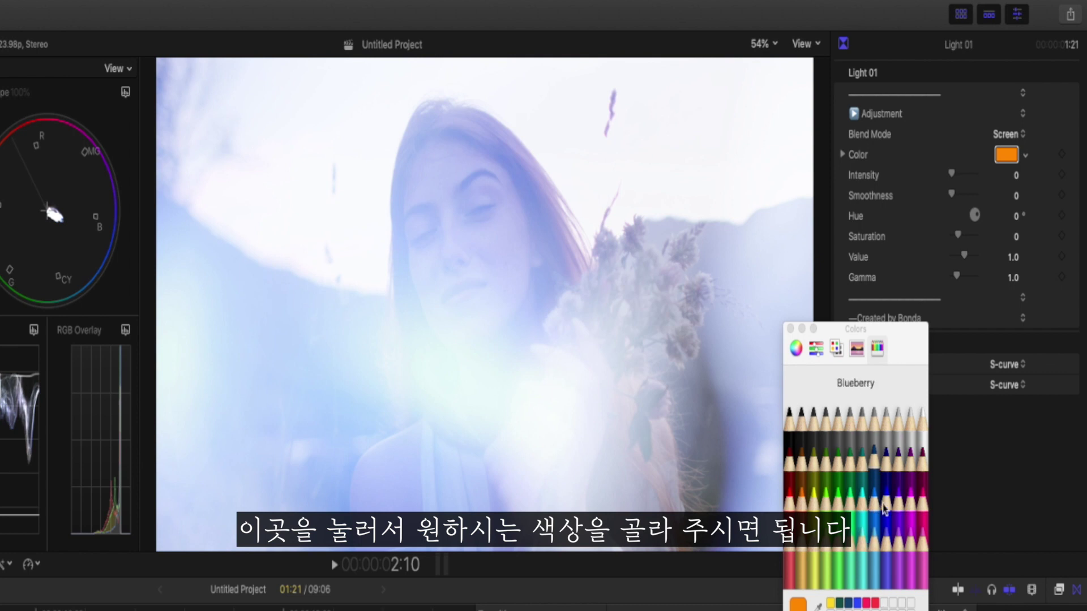
click(883, 512)
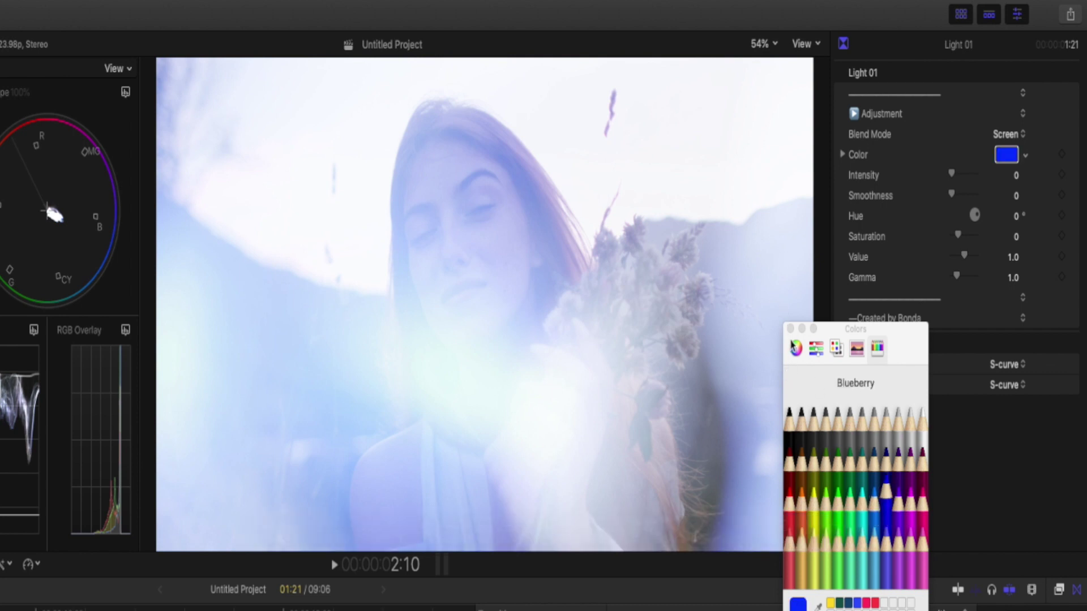
click(790, 329)
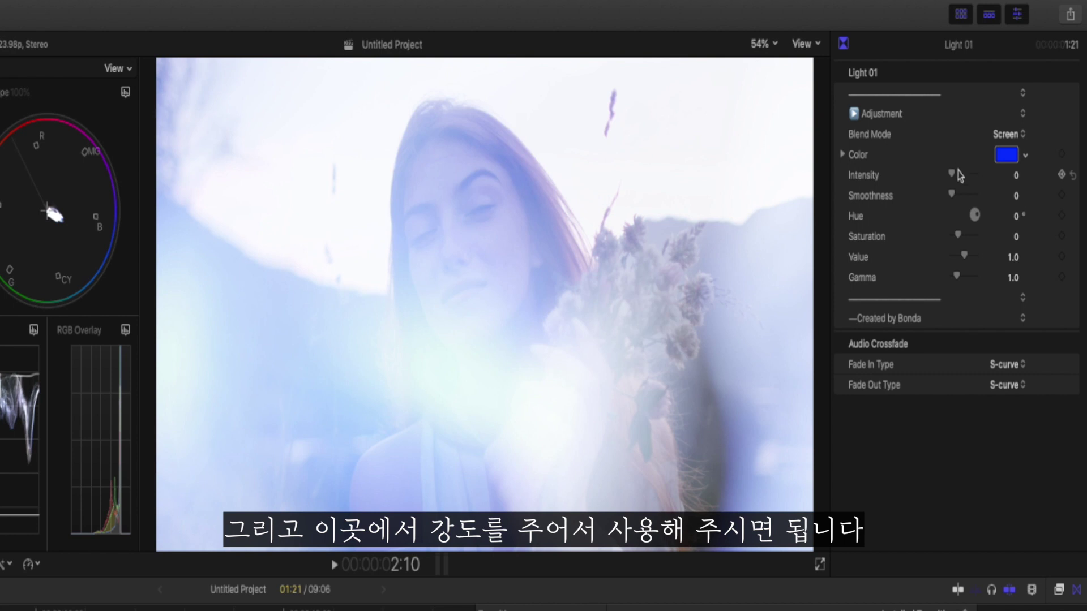
Set the Light 01 transition's Intensity to 0.65 and its Smoothness to 100
drag(955, 173, 983, 181)
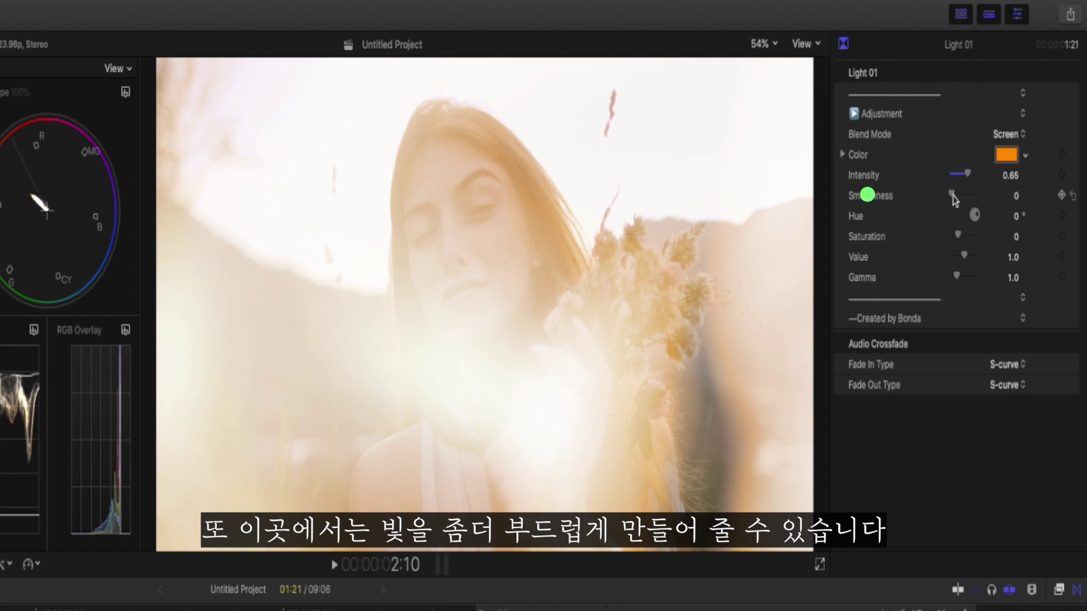
drag(952, 195, 959, 194)
drag(944, 203, 997, 207)
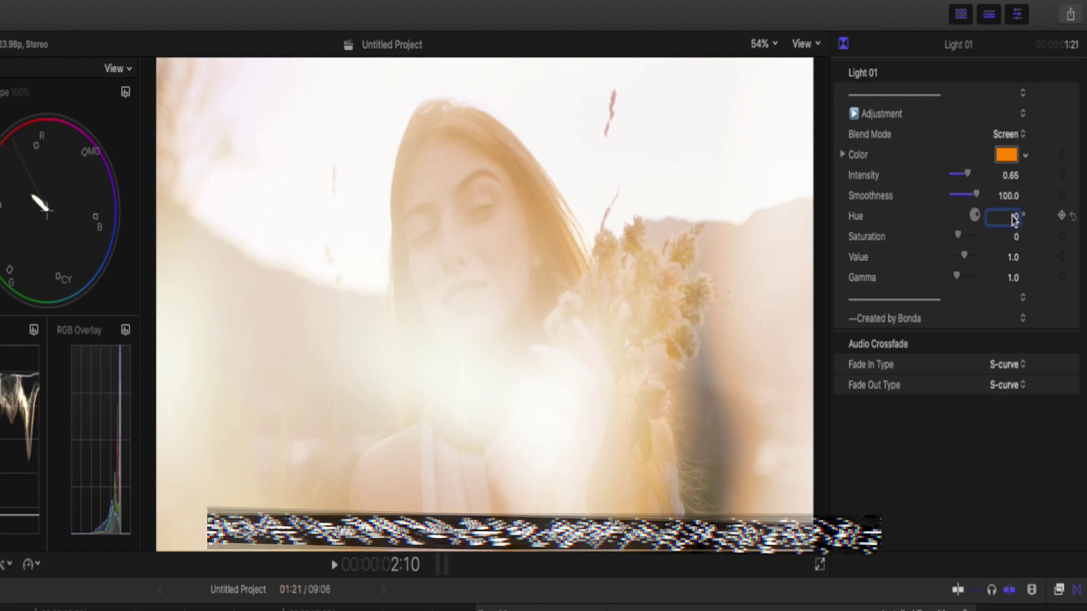
Set the Light 01 transition's Hue to 265° and its Saturation to -0.51
click(1012, 216)
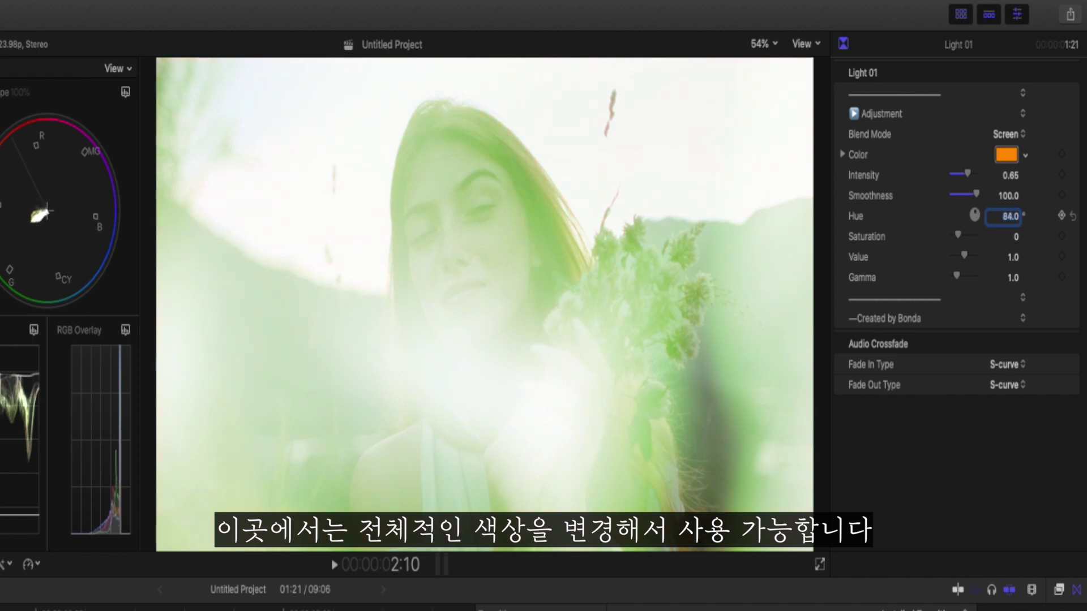
drag(1011, 216, 1073, 216)
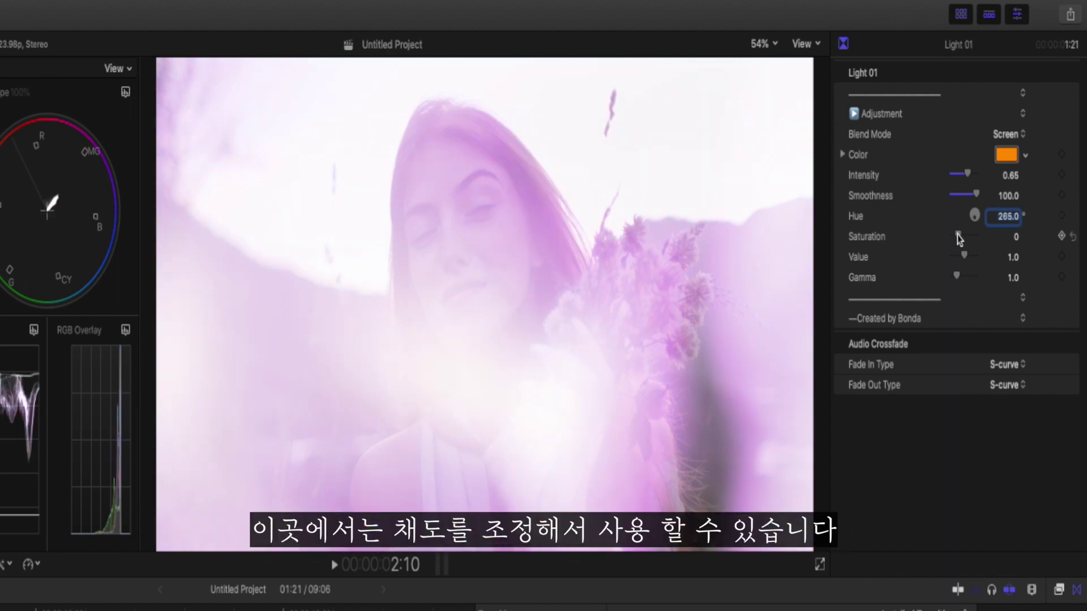
mouse_move(958, 235)
mouse_down()
mouse_move(934, 241)
mouse_move(992, 242)
mouse_move(955, 240)
mouse_up()
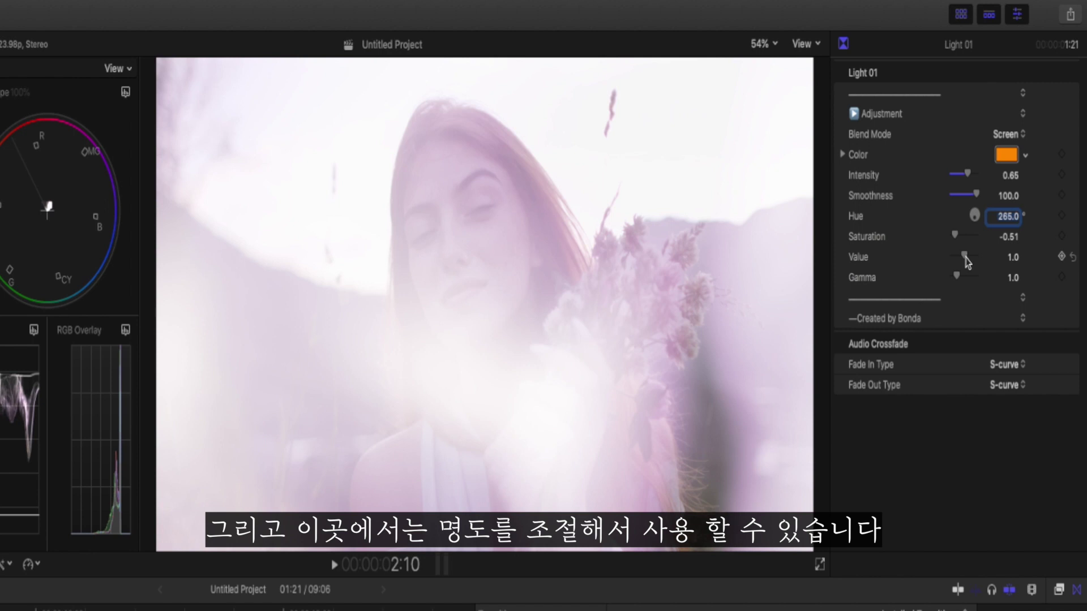
Set the Light 01 transition's Value to 1.01 and lower its Gamma slightly
mouse_move(965, 260)
mouse_down()
mouse_move(982, 262)
mouse_move(966, 262)
mouse_up()
click(861, 283)
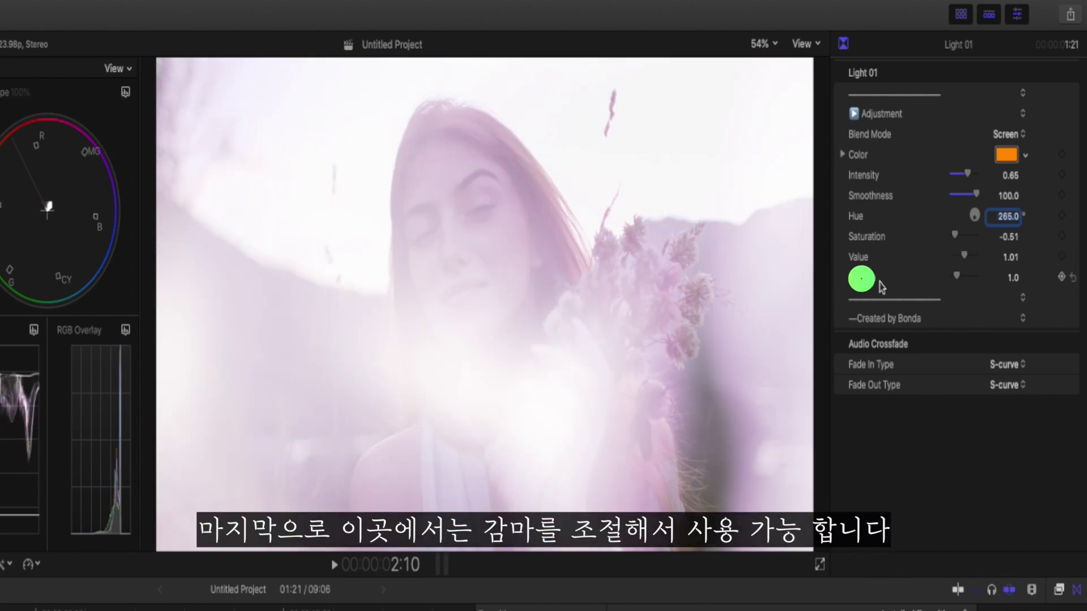
drag(957, 283, 953, 283)
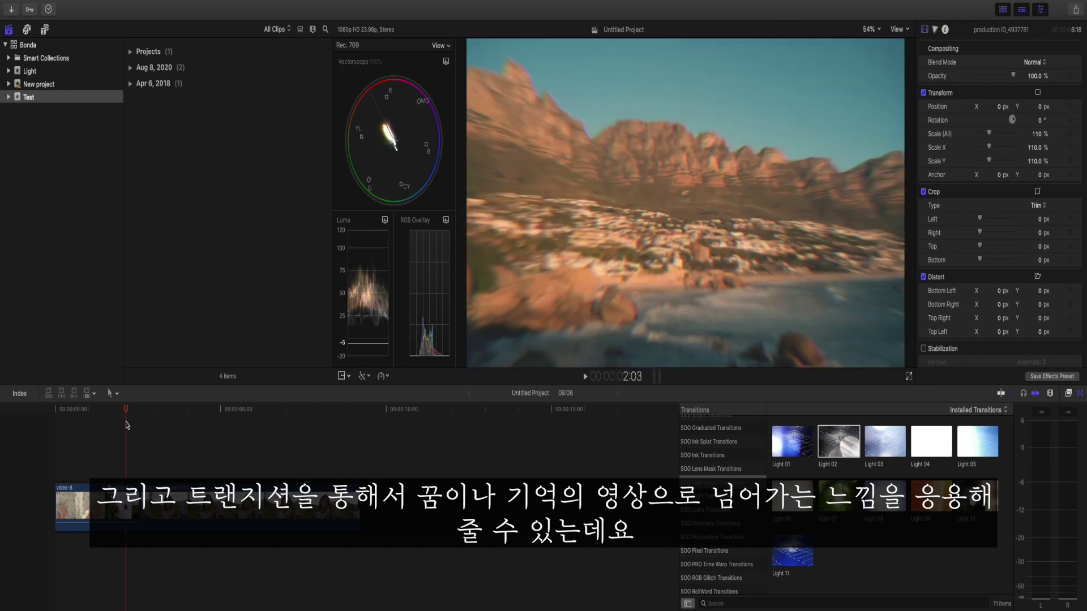
Apply the Memory effect from the Looks category to the first timeline clip, video-8
click(127, 424)
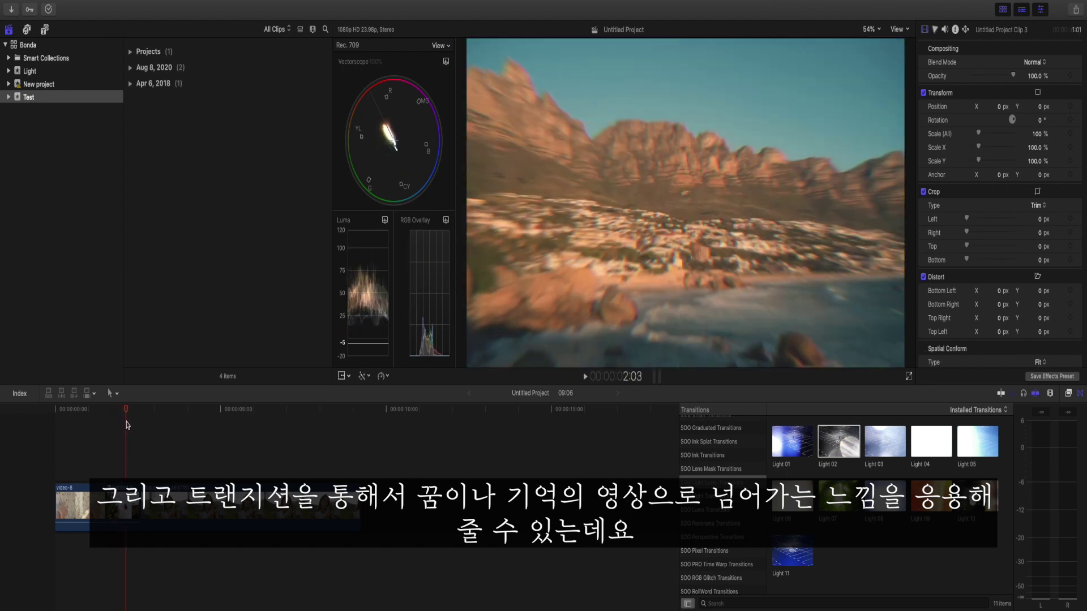
click(1068, 393)
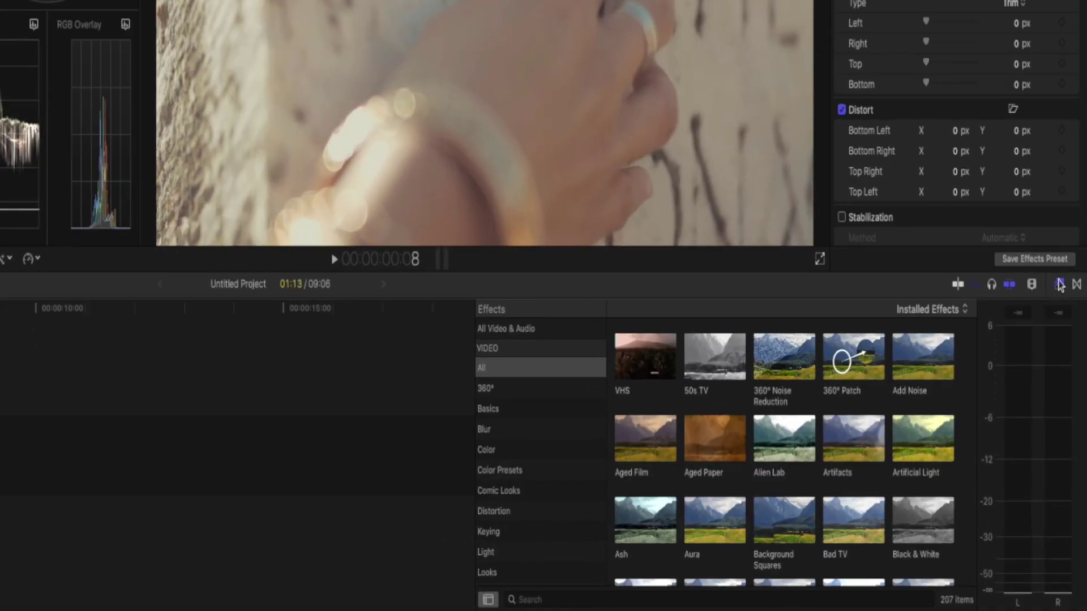
click(492, 575)
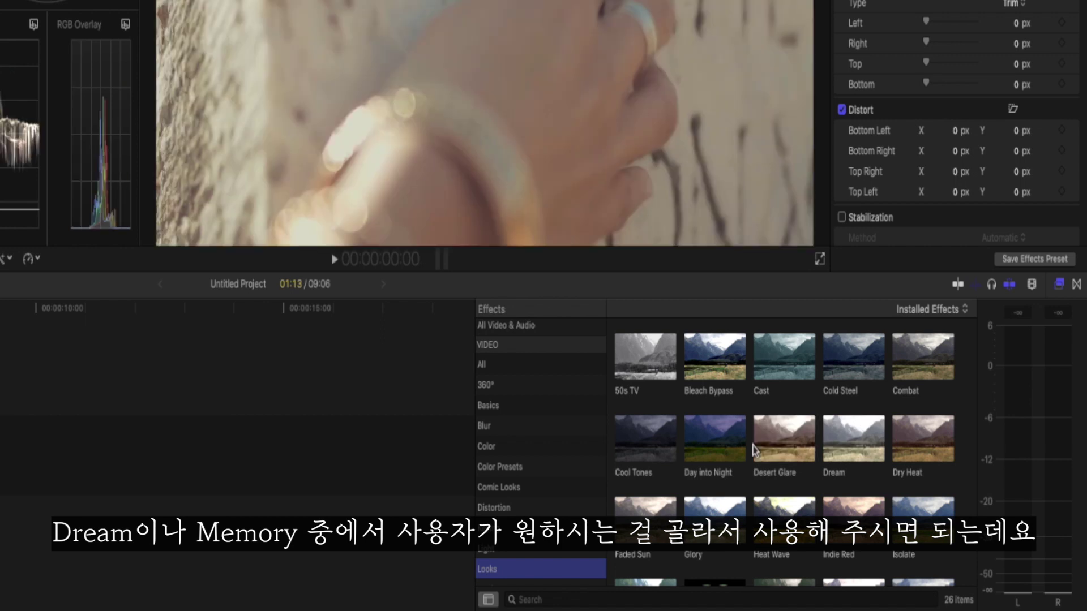
scroll(755, 450, down, 3)
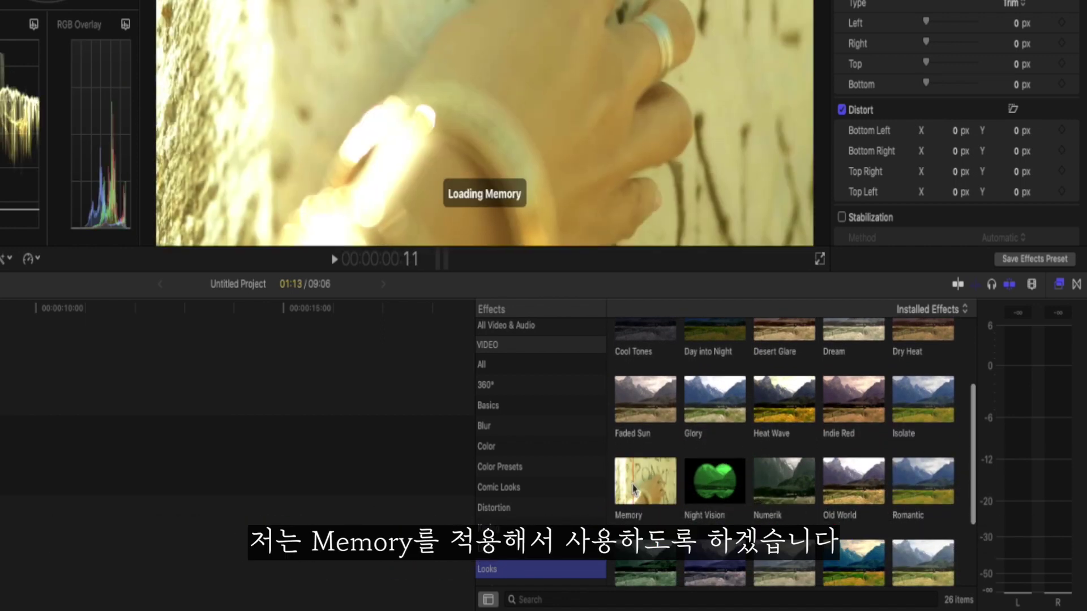
click(644, 483)
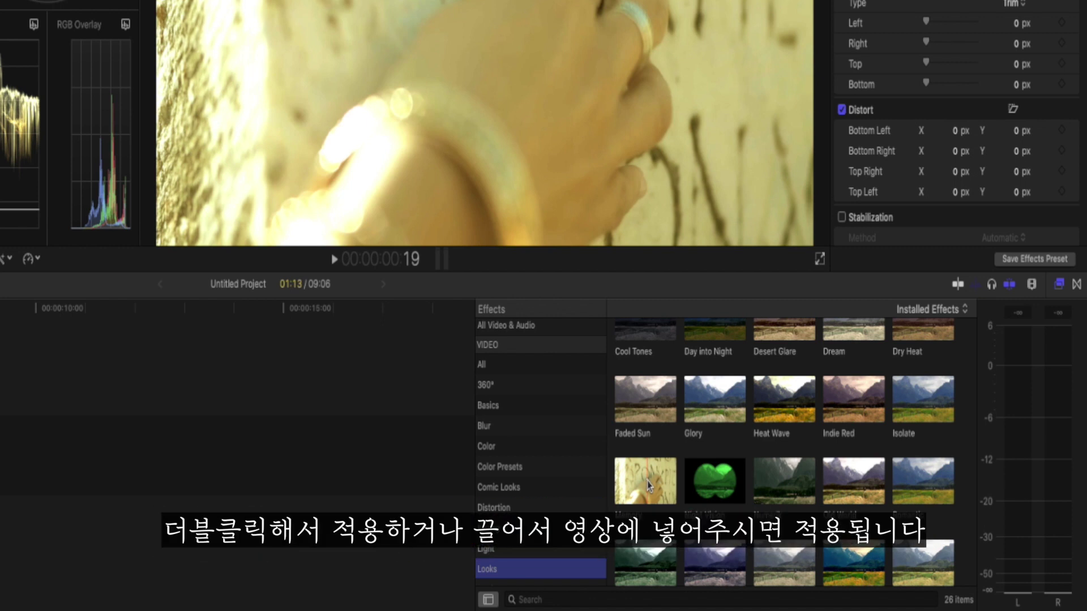
drag(648, 484, 0, 447)
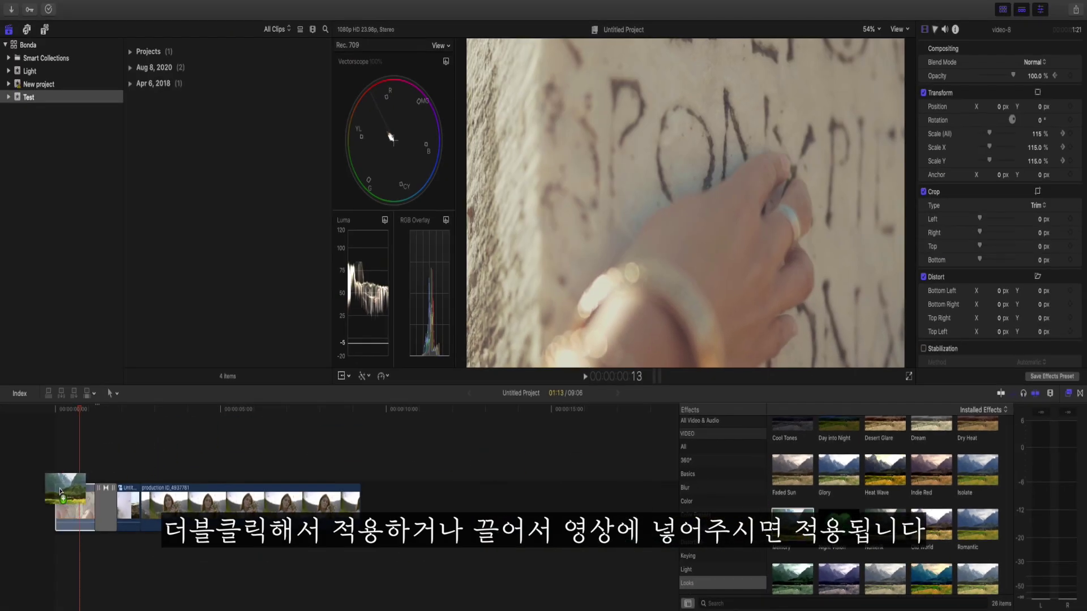
drag(71, 496, 71, 497)
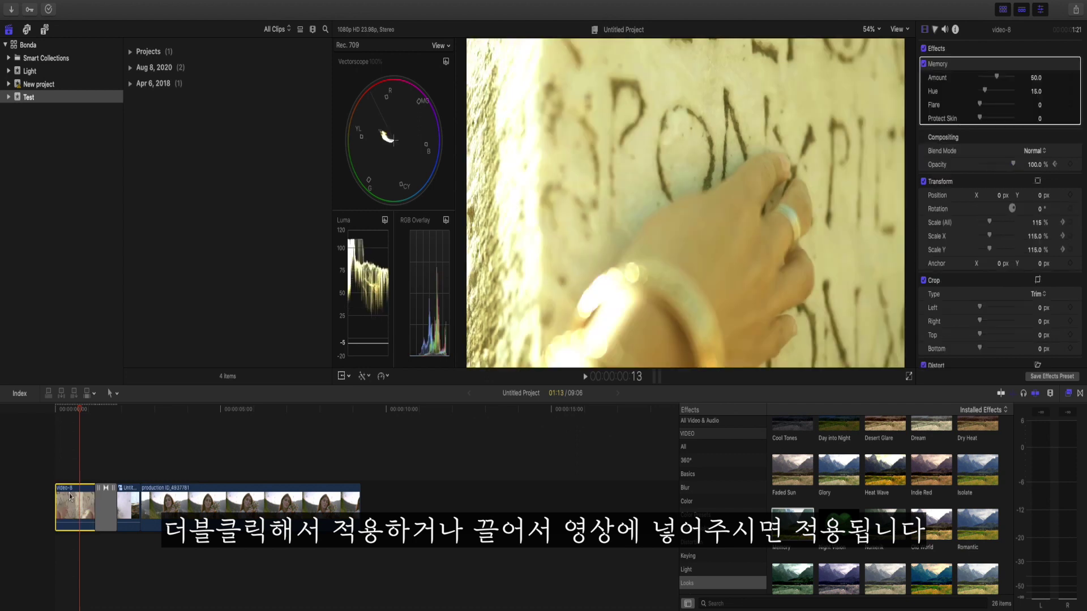
Add a starting keyframe with the Memory Amount at 0 on the second frame of video-8
drag(82, 413, 56, 407)
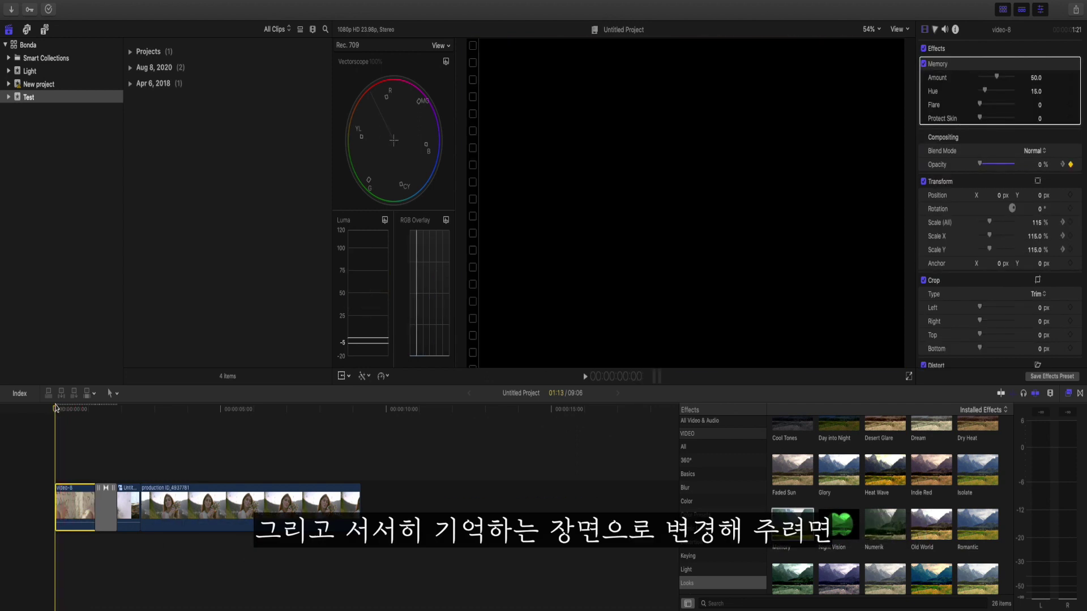
key(Right)
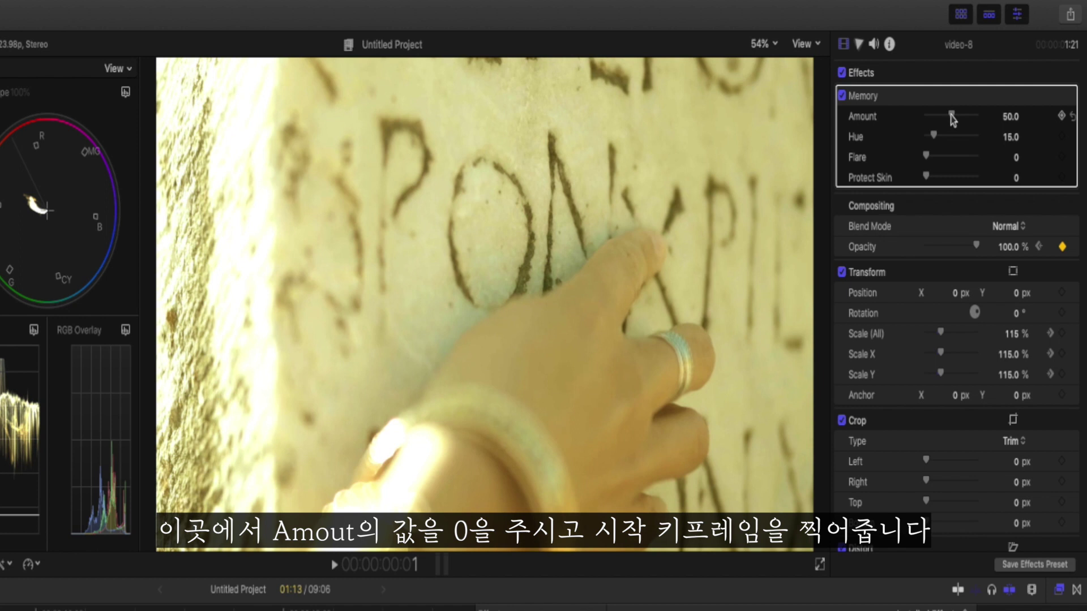
drag(950, 119, 924, 119)
click(1061, 116)
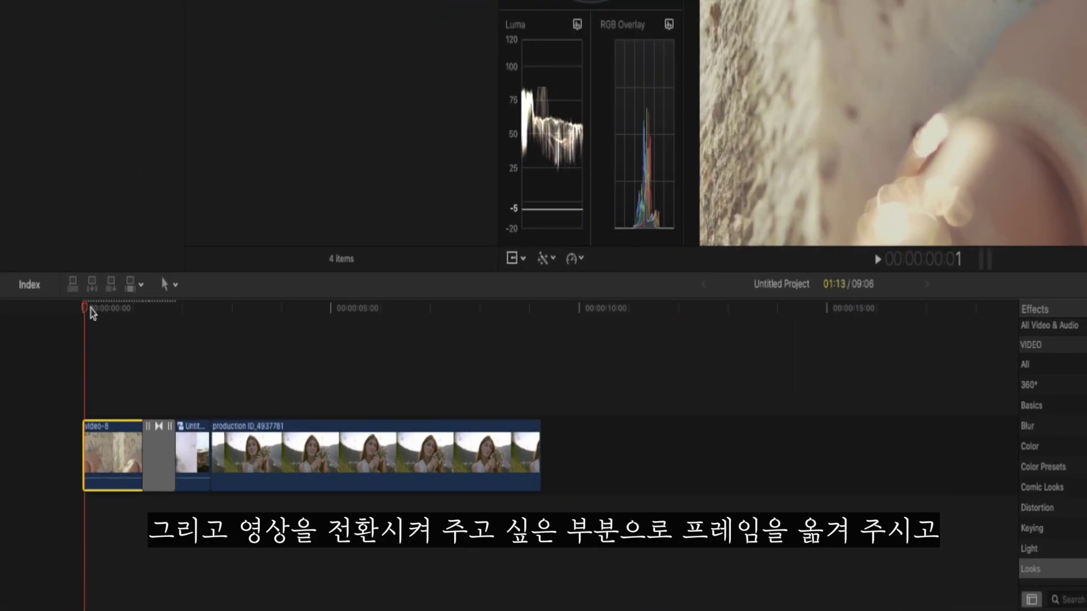
Set the Memory Amount to 45 at 1:13, in the middle of the transition, and scrub back through the clip to check the change
drag(90, 310, 156, 311)
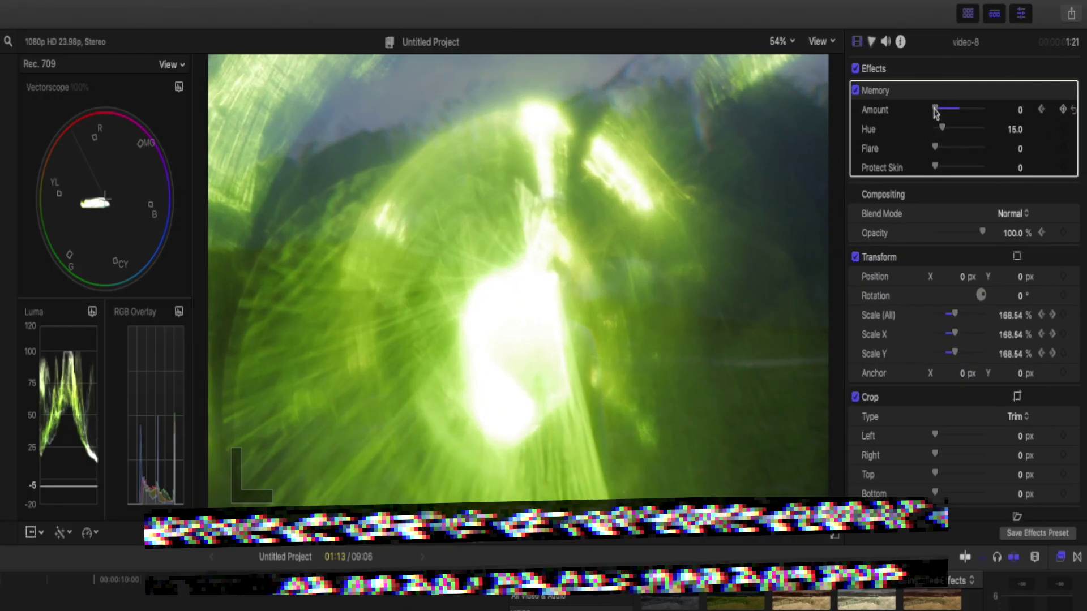
drag(933, 109, 940, 109)
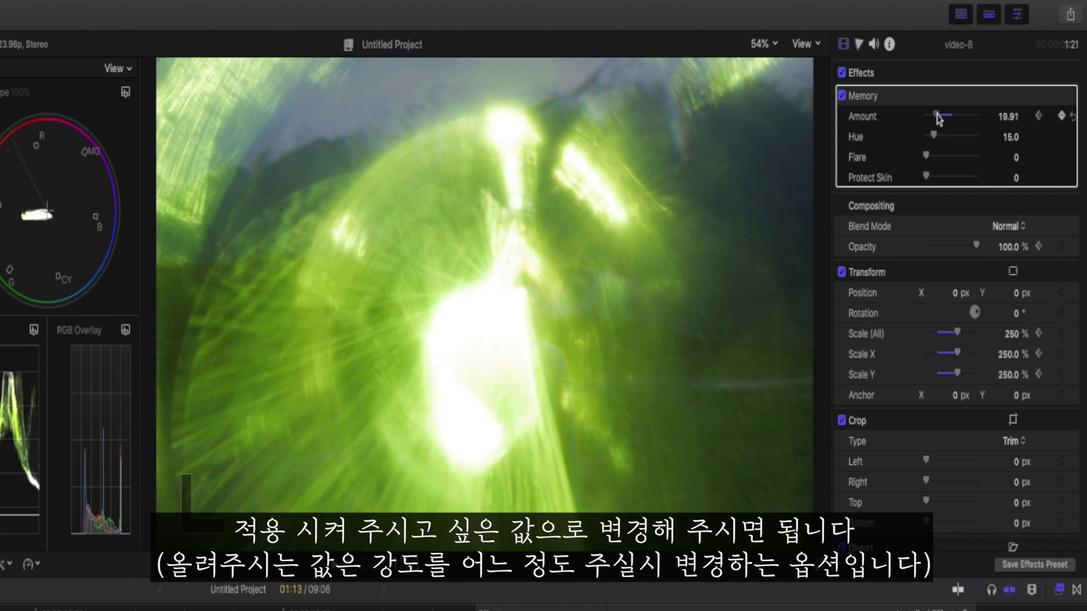
click(1005, 118)
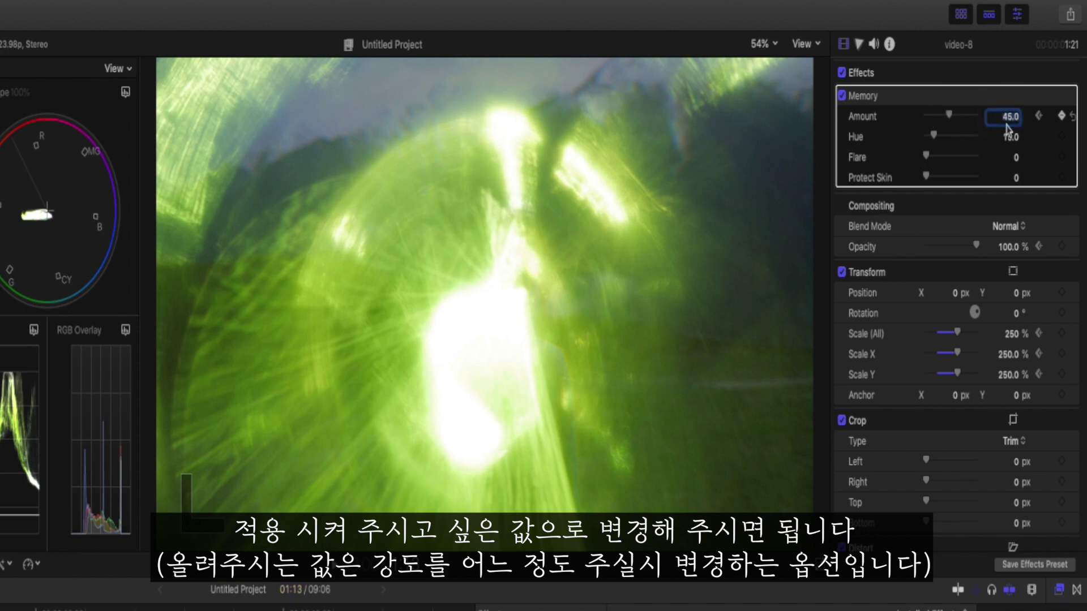
text(45.0)
click(101, 398)
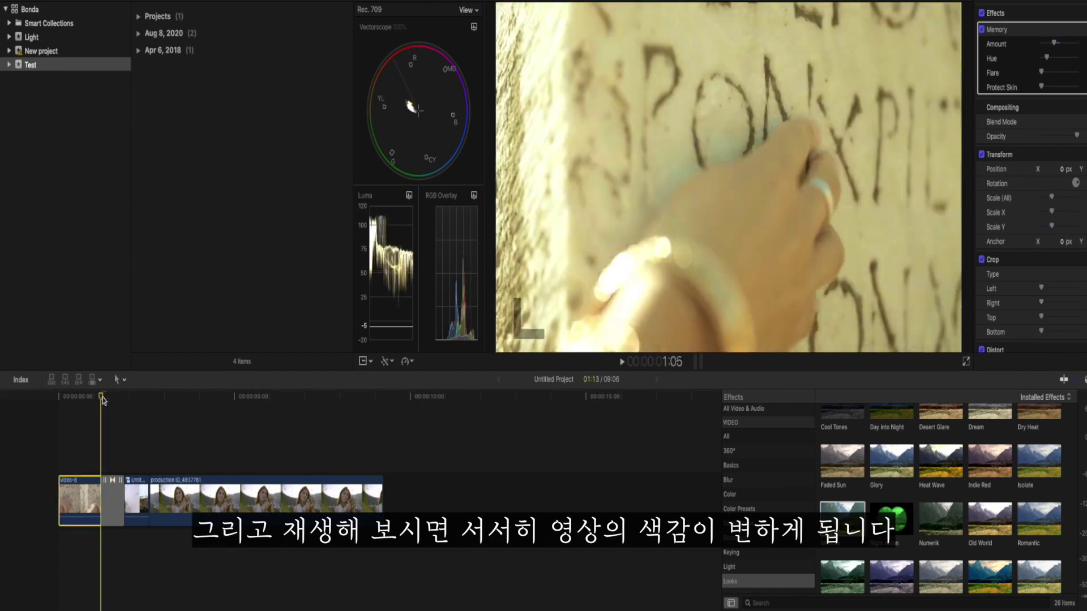
mouse_move(102, 400)
mouse_down()
mouse_move(61, 400)
mouse_move(95, 401)
mouse_up()
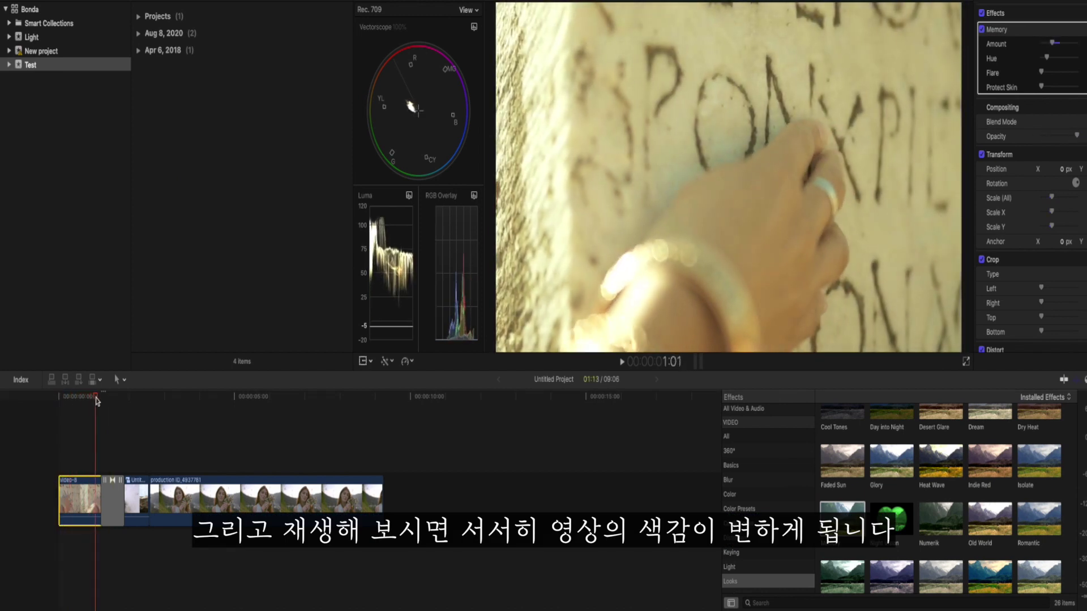
Apply the Prism effect from the Blur category to the first timeline clip, video-8
click(727, 481)
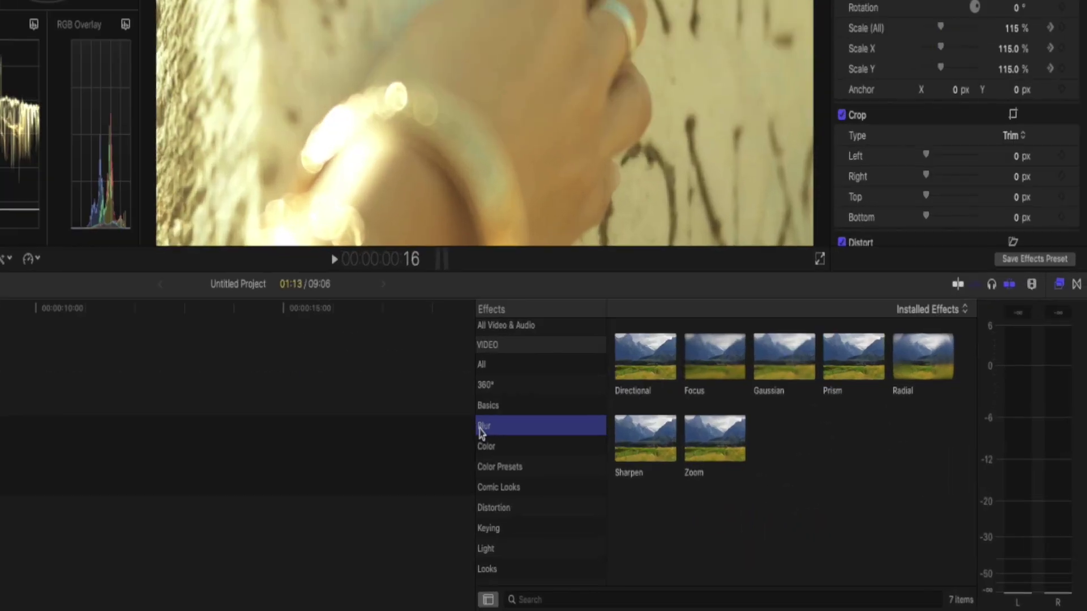
click(481, 431)
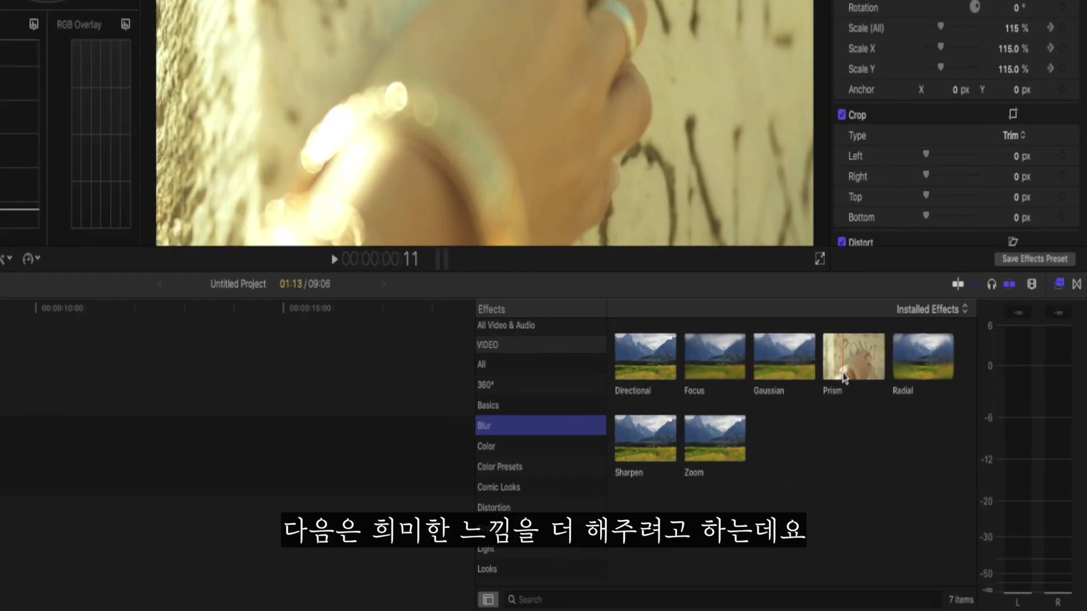
drag(844, 377, 0, 431)
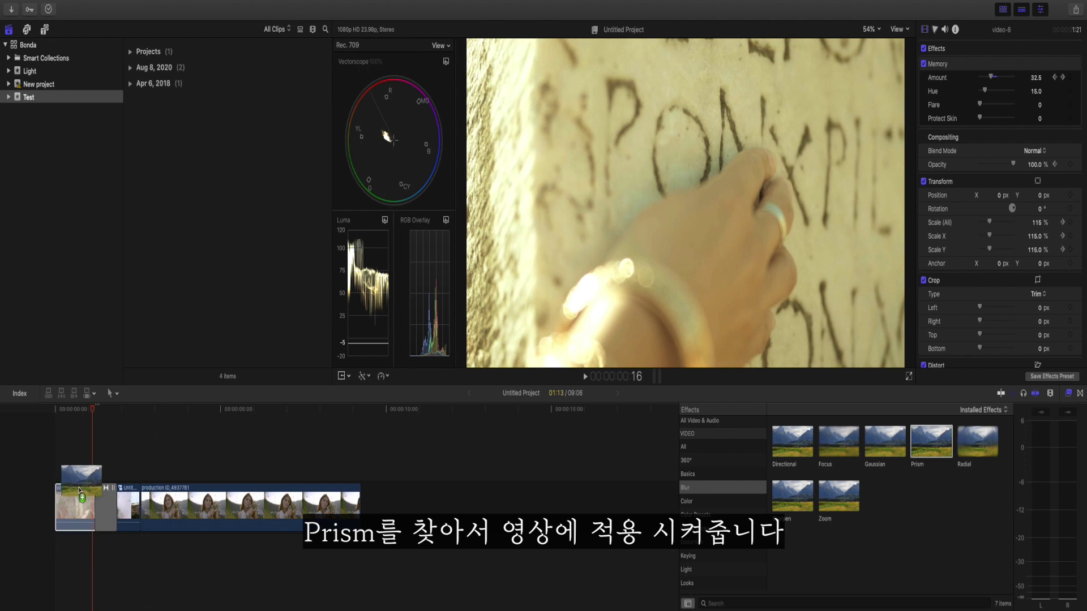
drag(79, 490, 81, 498)
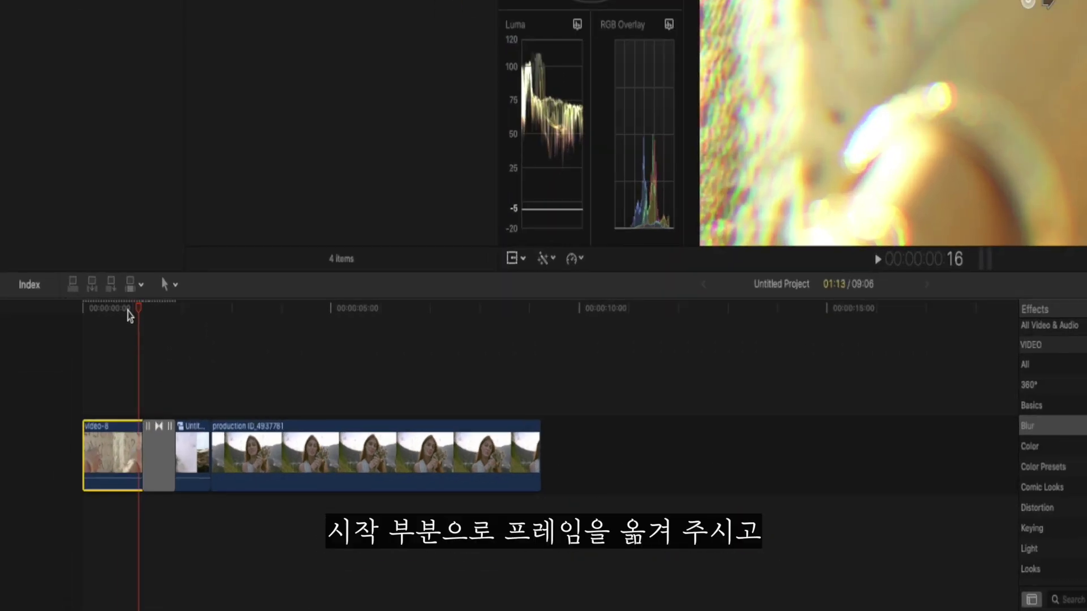
Keyframe the Prism Amount from 0 at the start of video-8 to 11 at 1:13 in the transition
drag(129, 311, 82, 309)
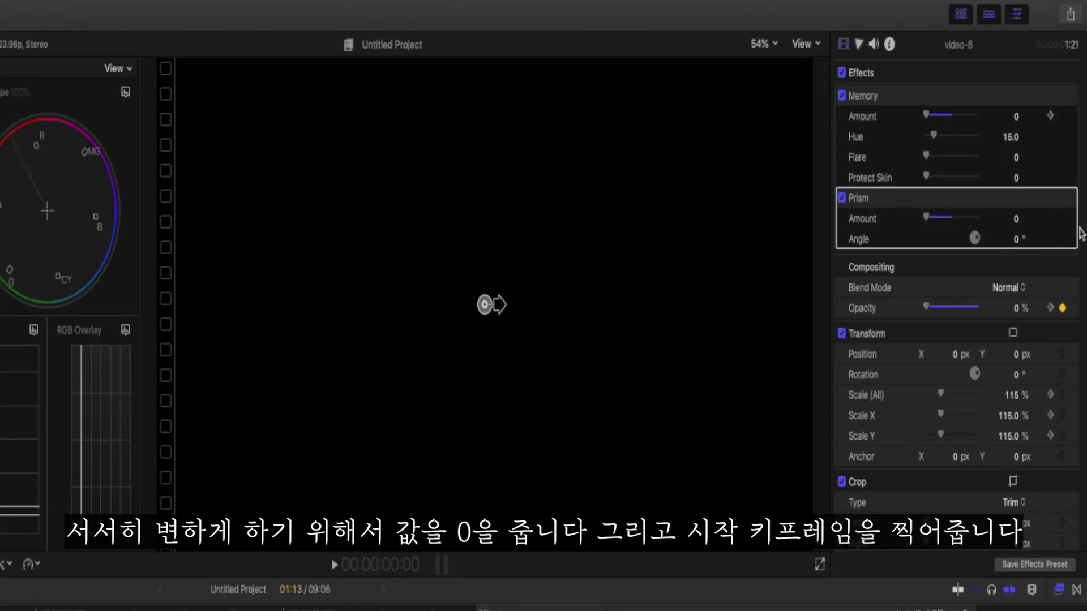
click(1060, 220)
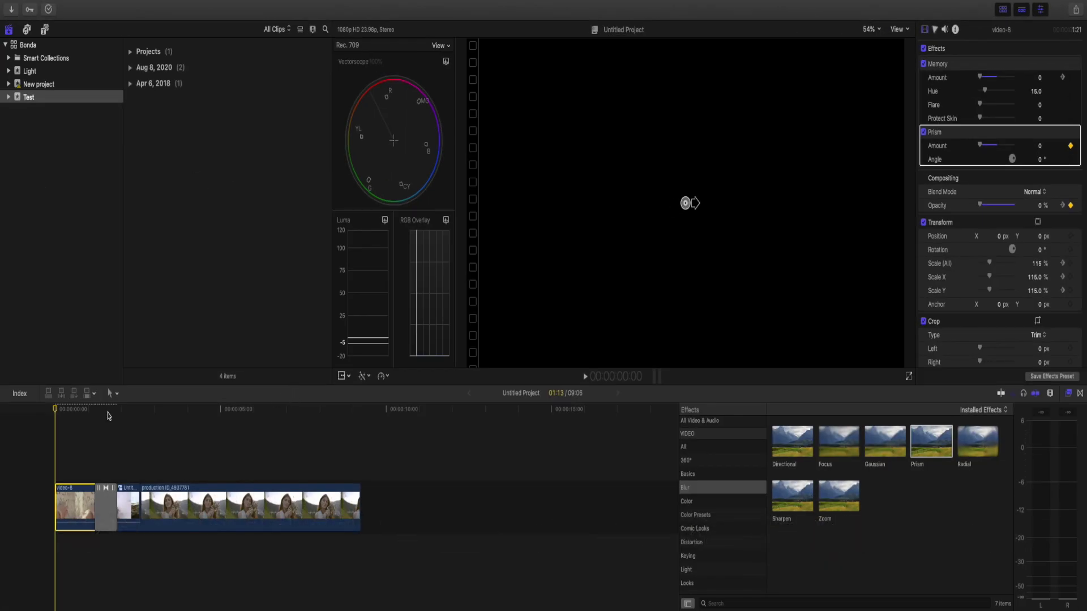
drag(85, 407, 106, 409)
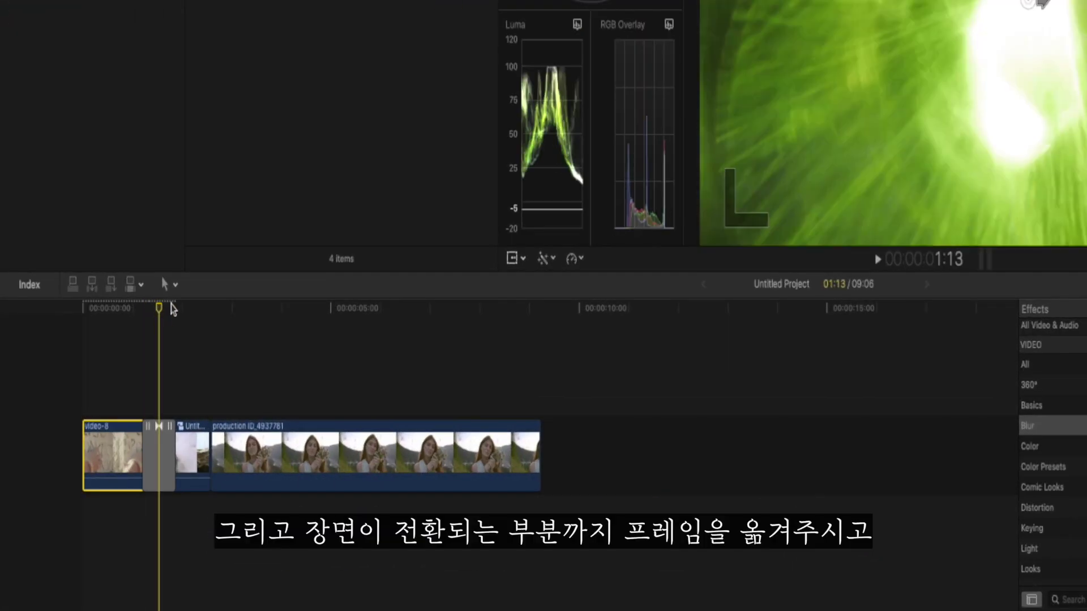
drag(171, 304, 162, 314)
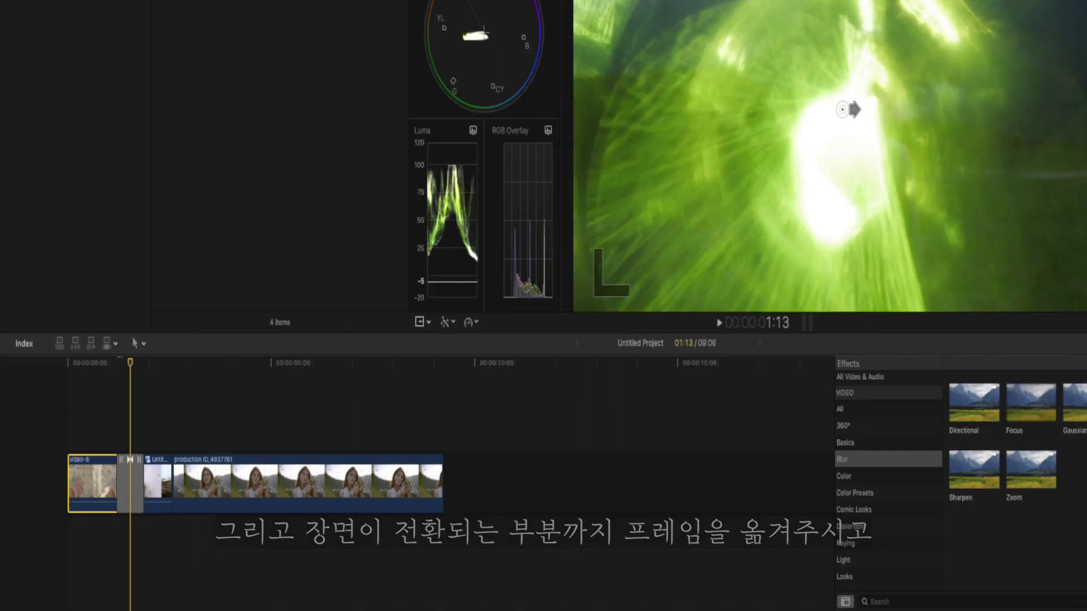
click(1016, 223)
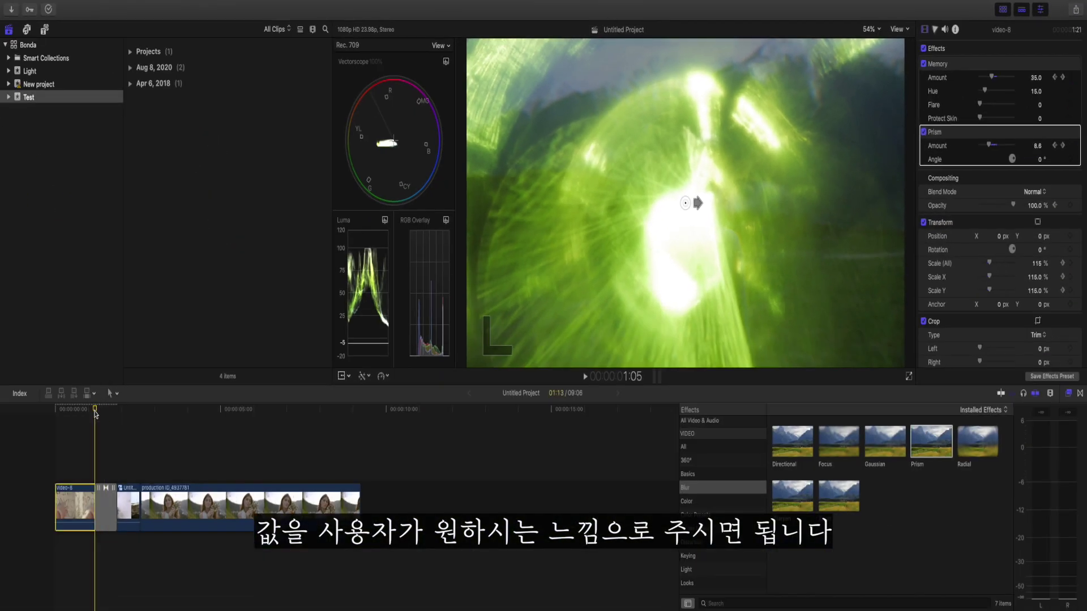
click(84, 416)
drag(85, 416, 95, 417)
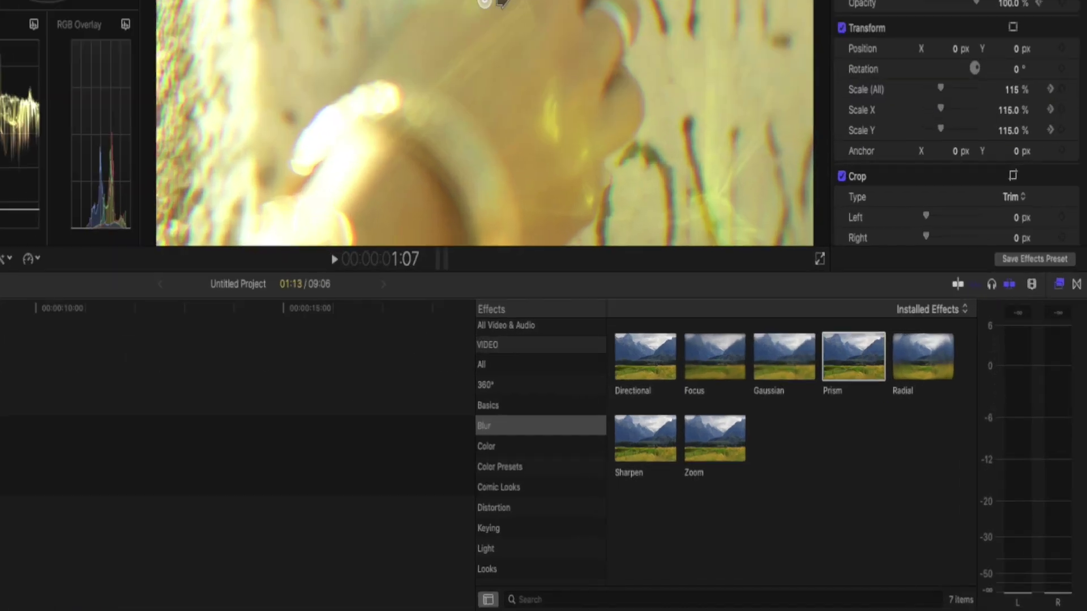
Apply the Sharpen effect from the Blur category to the video-8 clip
click(685, 489)
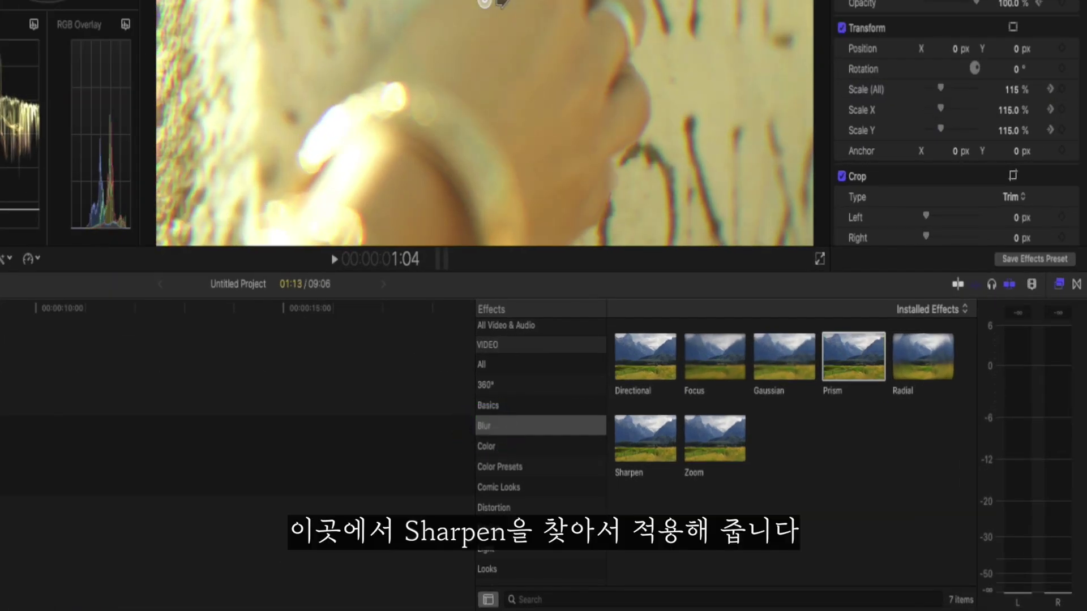
click(635, 478)
drag(646, 444, 0, 431)
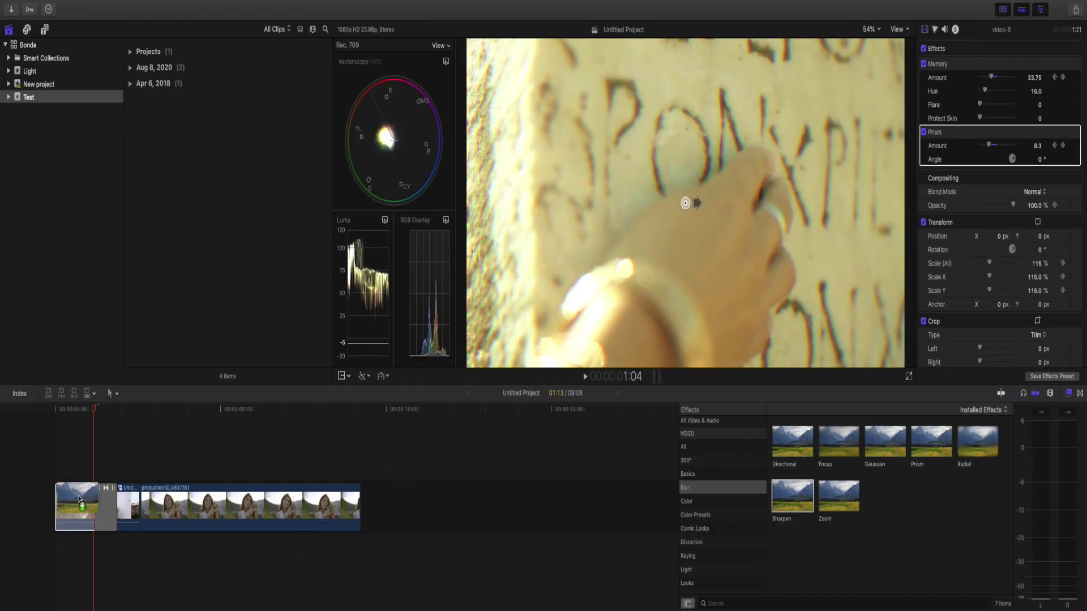
drag(80, 499, 80, 500)
Add a starting keyframe with the Sharpen Amount at 0 on the first frame of video-8
drag(91, 413, 49, 414)
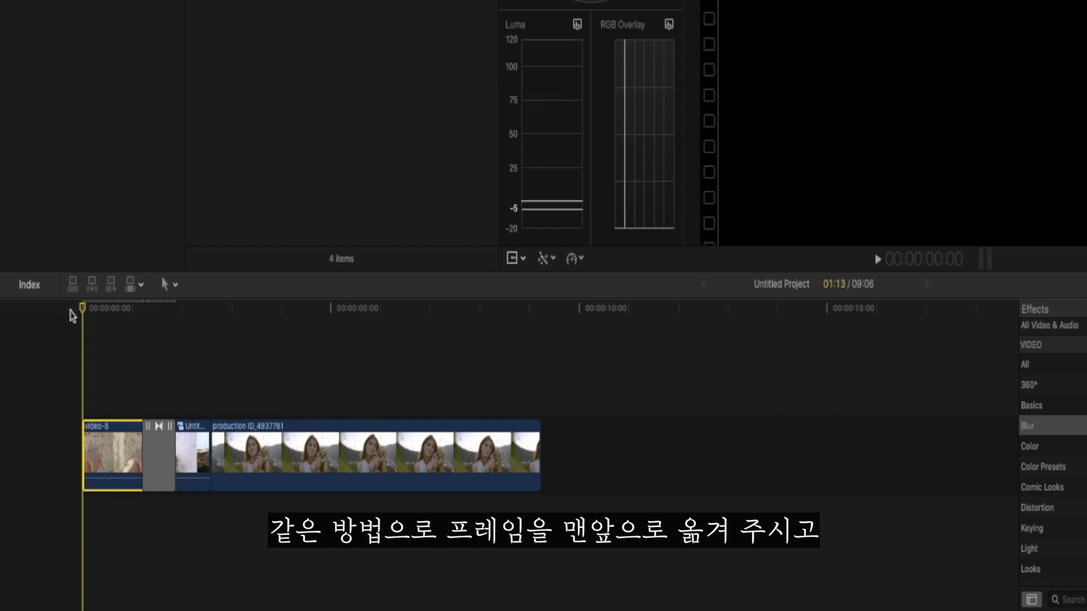
key(space)
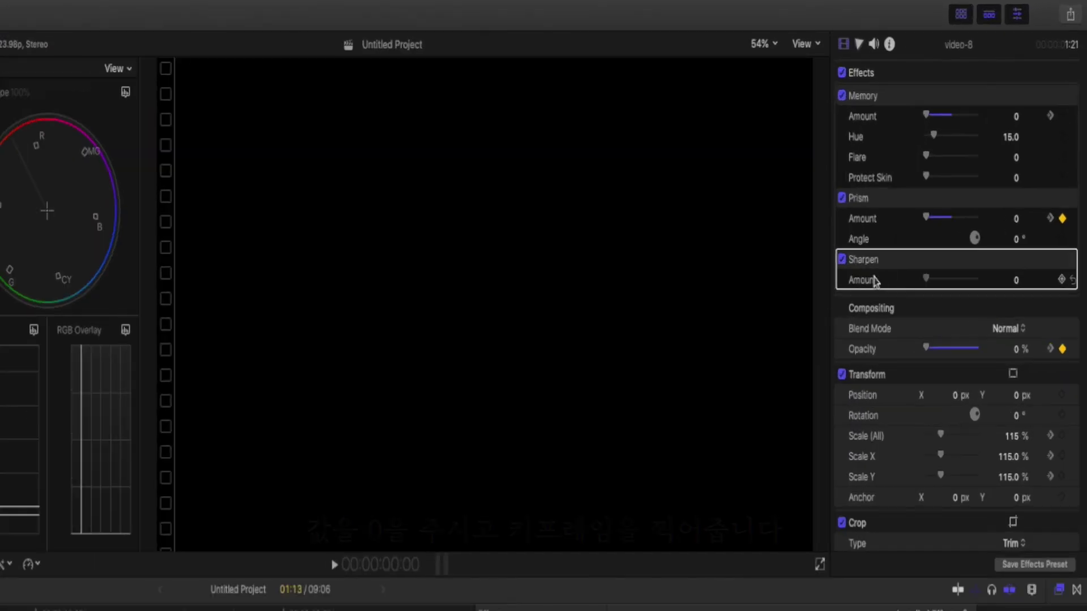
click(1062, 280)
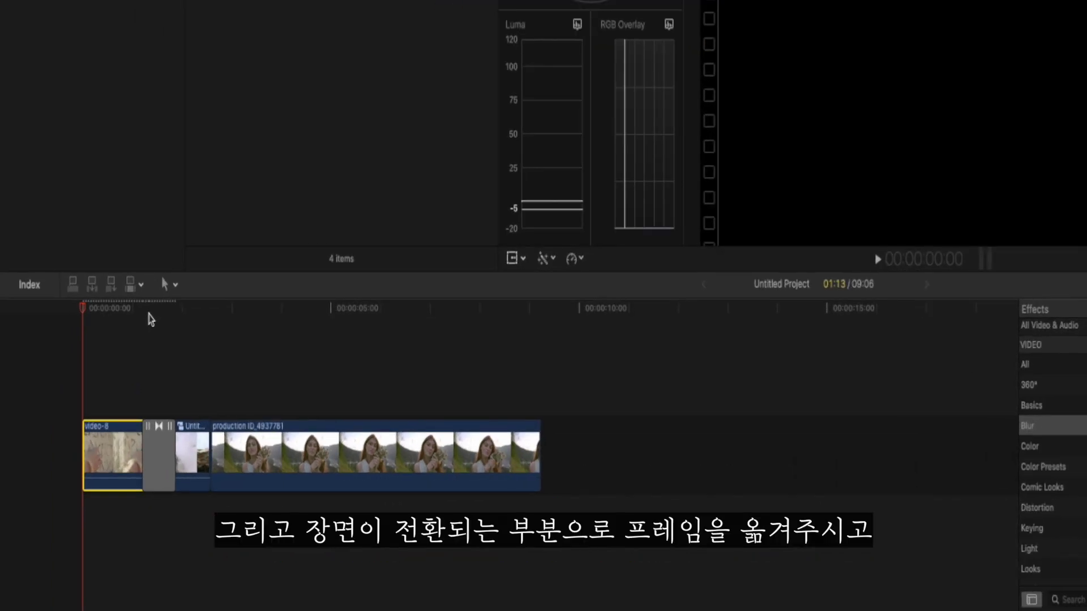
Set the Sharpen Amount to 7 at 1:13 in the transition and preview the clip from near its start
click(159, 310)
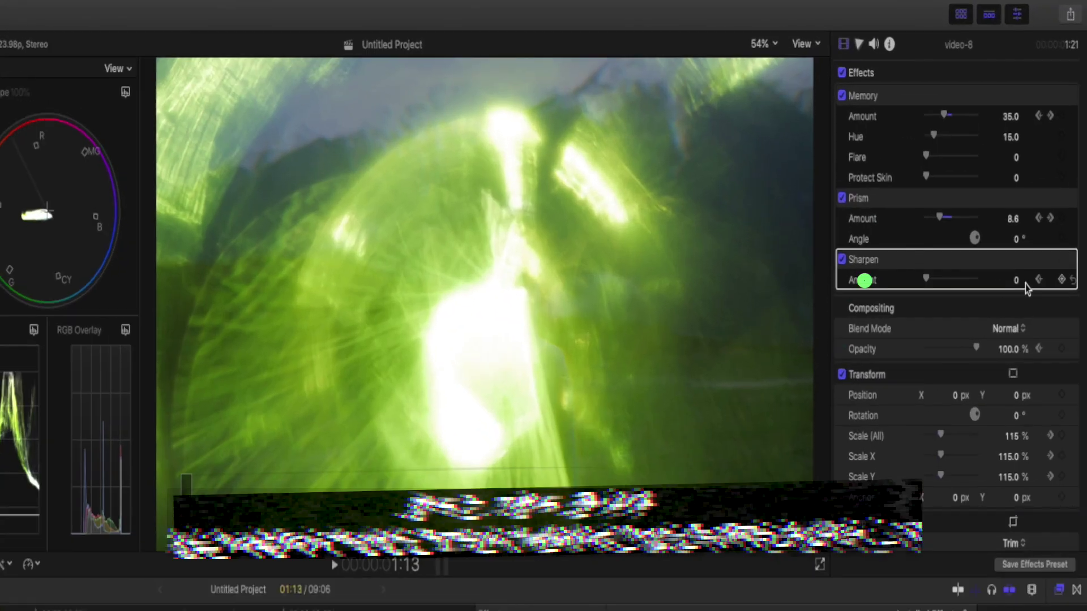
click(1013, 280)
text(7)
key(Return)
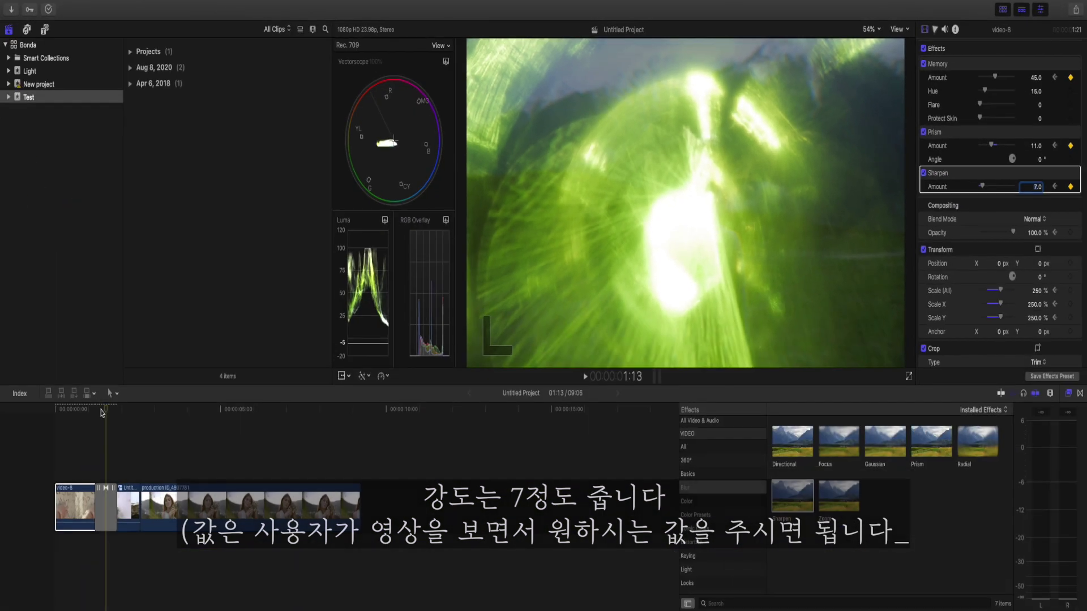
click(72, 410)
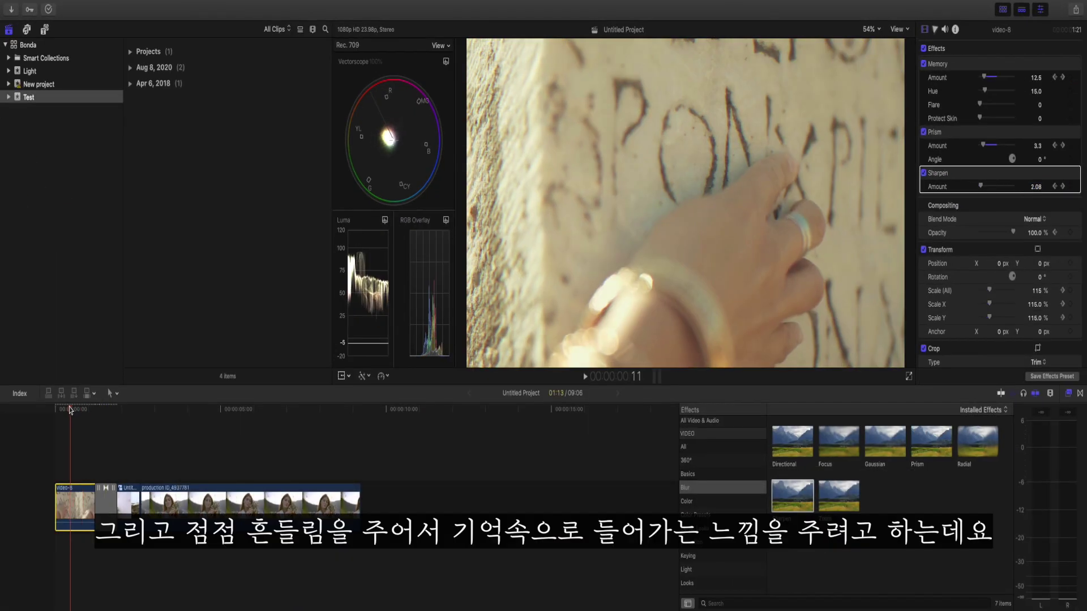
key(space)
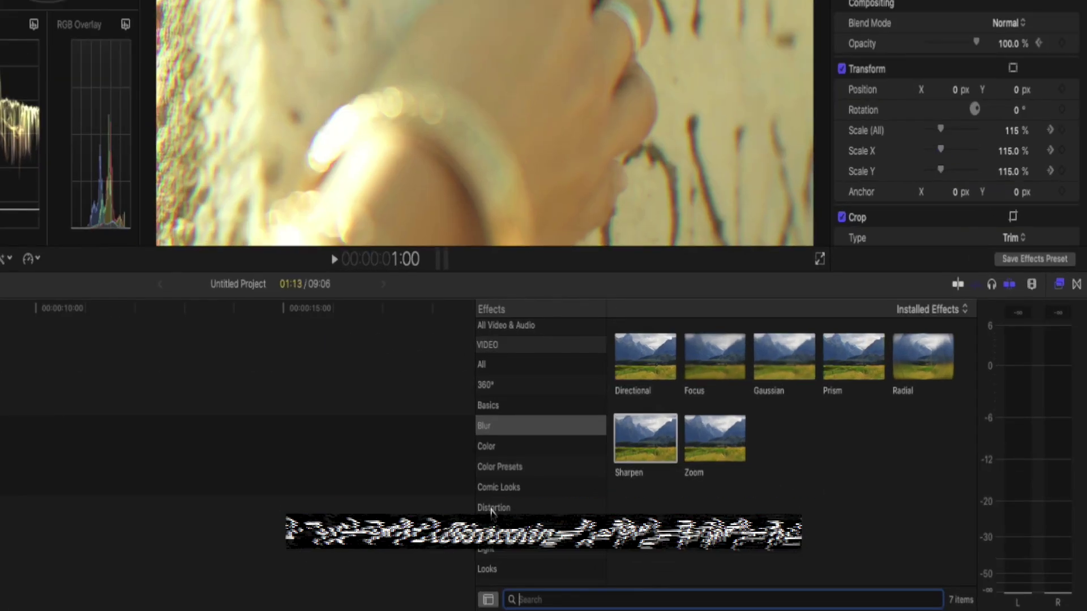
Apply the Earthquake effect from the Distortion category to the video-8 clip
click(693, 543)
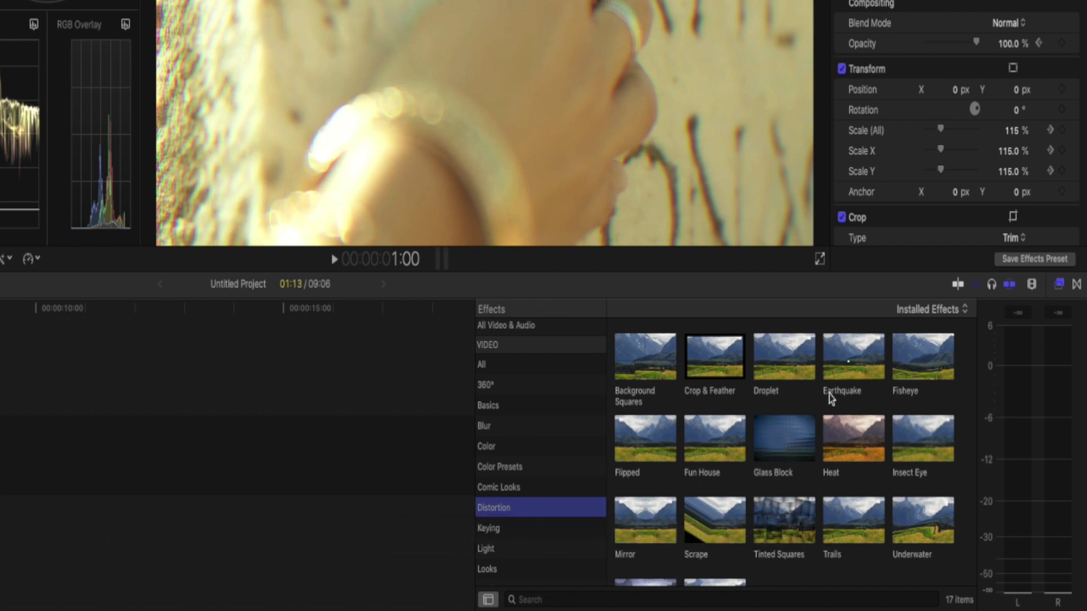
drag(853, 360, 0, 447)
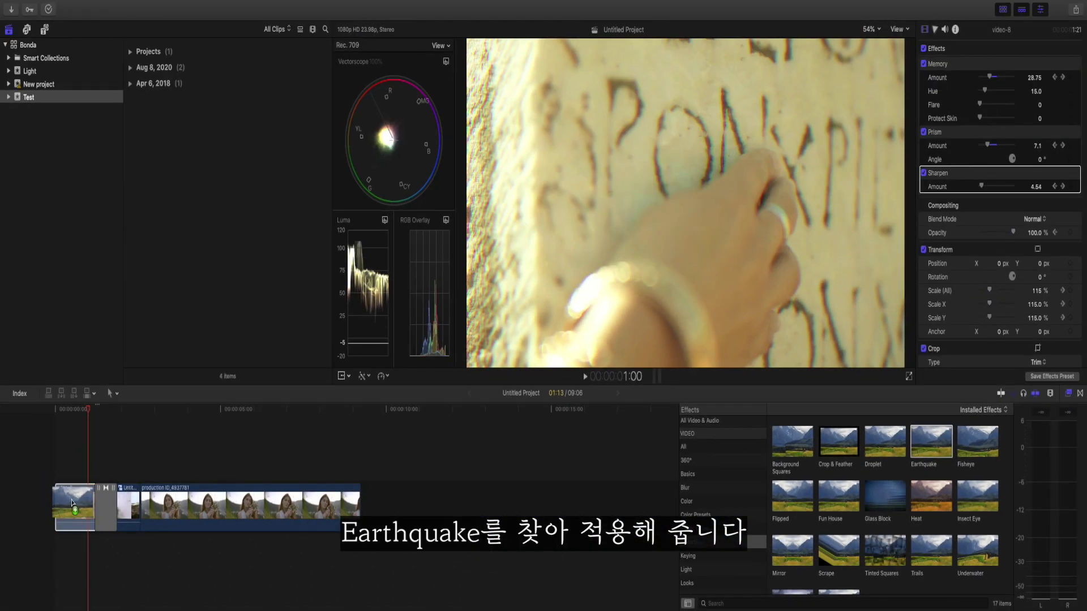
drag(79, 507, 80, 507)
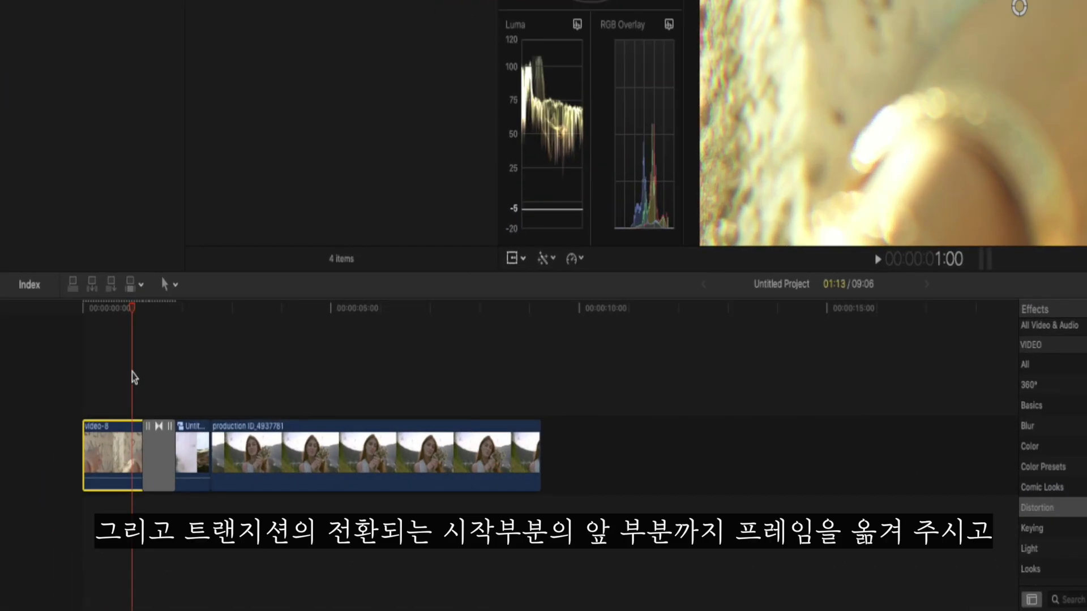
Keyframe the Earthquake Amount from 0 at 1:05, where the transition begins, to 11 at 1:13 in its middle
click(141, 309)
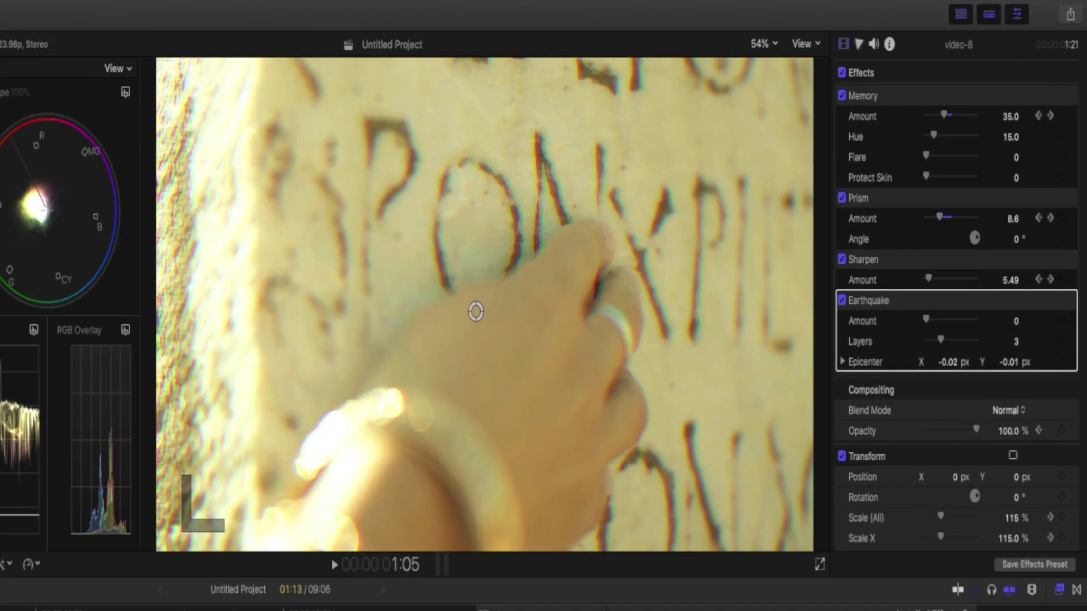
click(1015, 320)
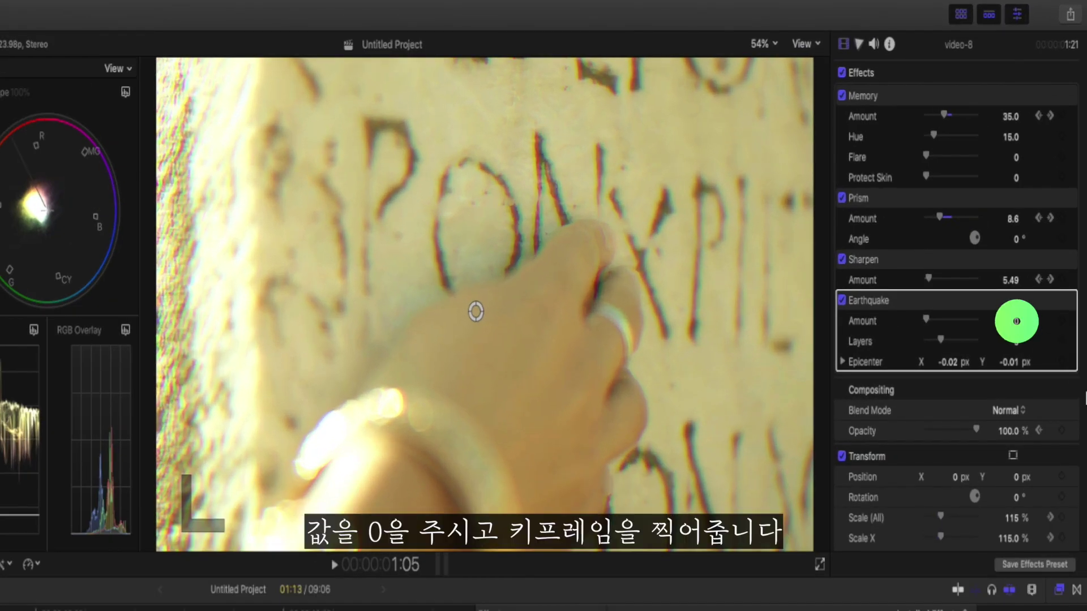
click(1060, 321)
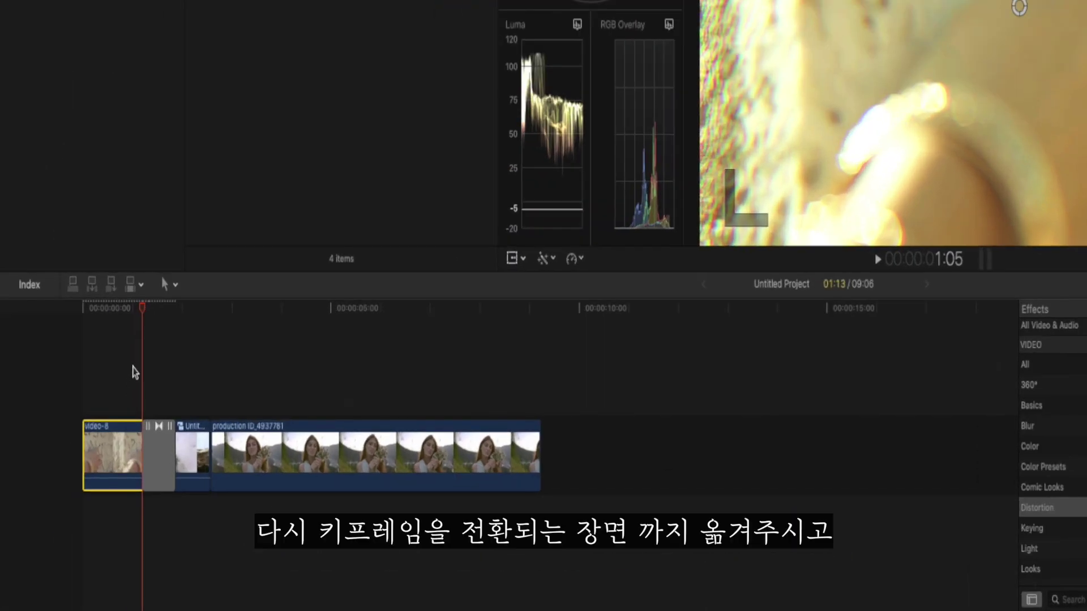
click(157, 308)
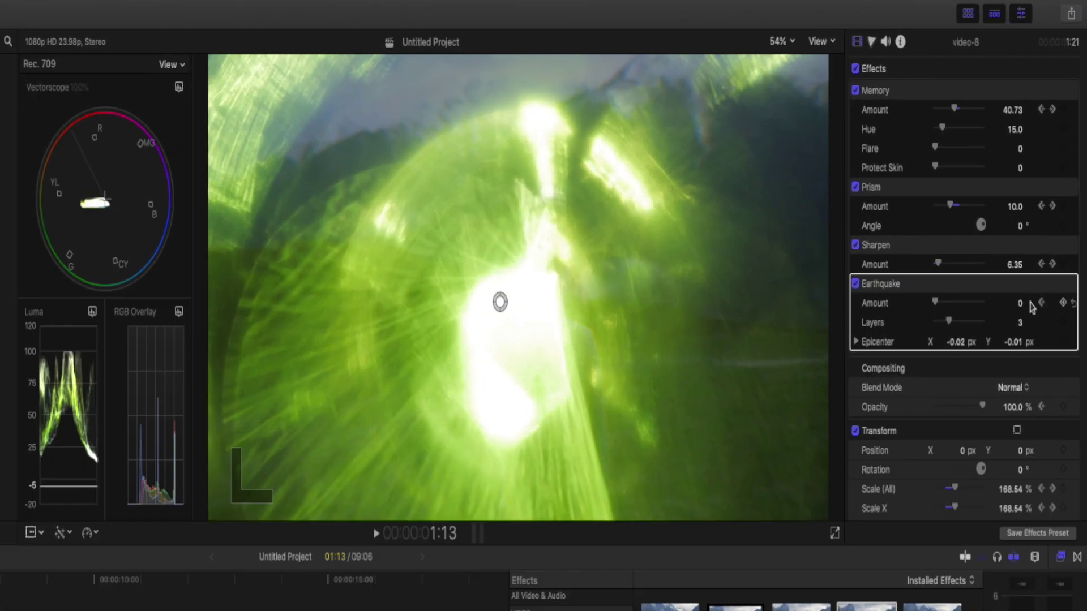
click(1018, 304)
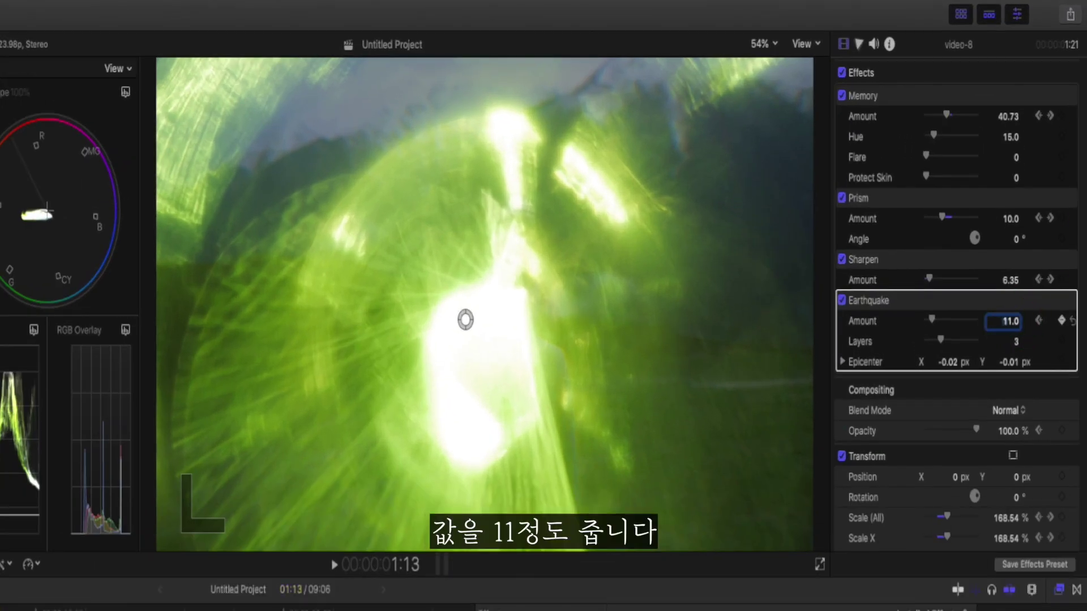
Set the Earthquake Amount to 11 at 1:13 in the middle of the transition
text(11)
key(Return)
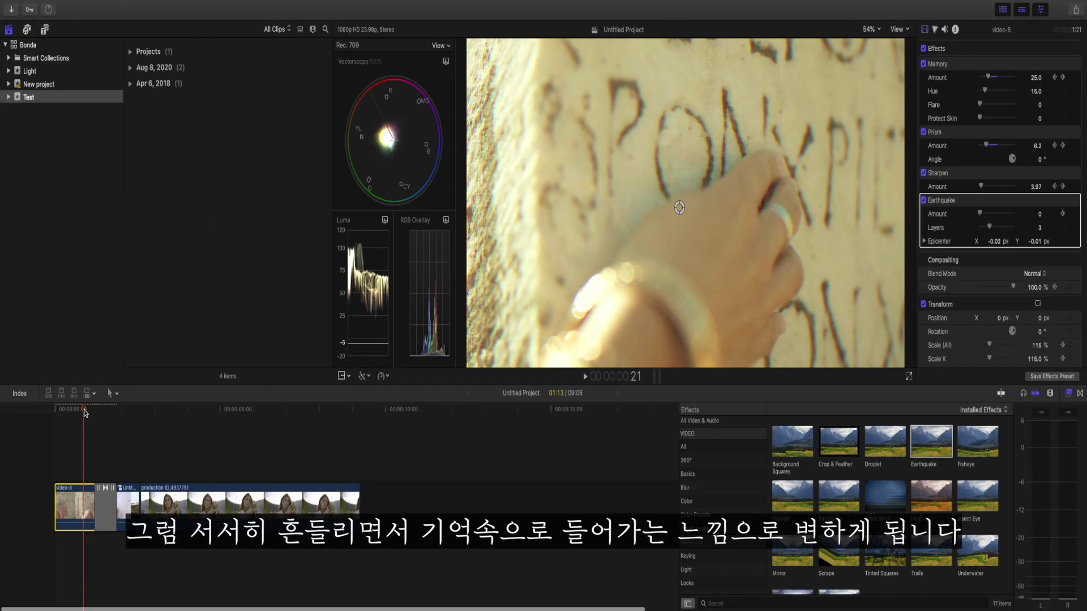
Step back and forth through the frames around the transition to review how the Earthquake shake builds up
key(Left)
key(Left)
key(Left)
key(Left)
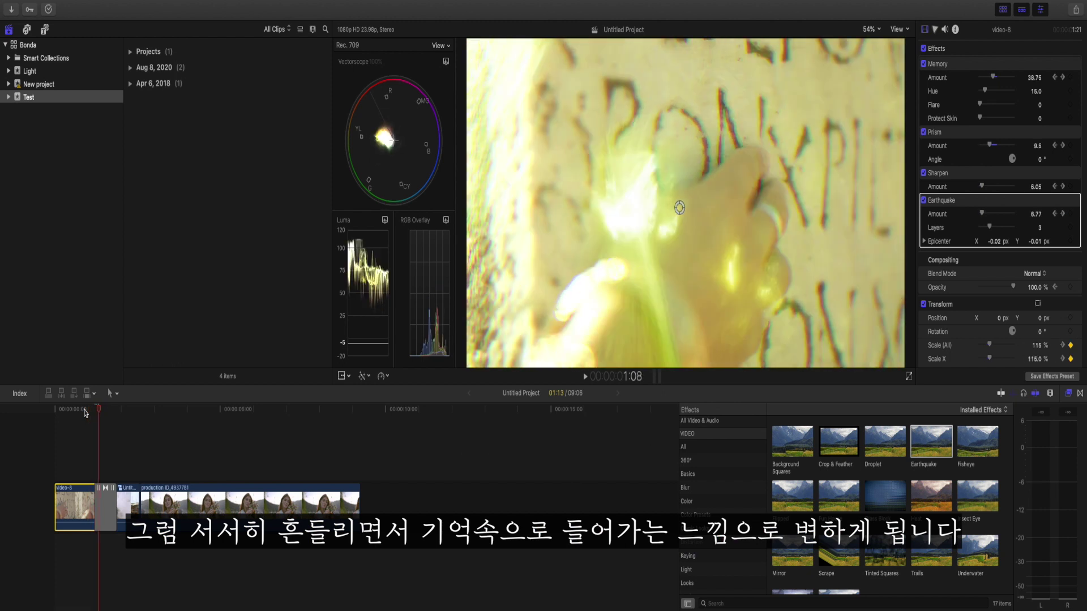
key(Right)
key(Right)
key(Right)
key(Right)
key(Right)
key(Right)
key(Right)
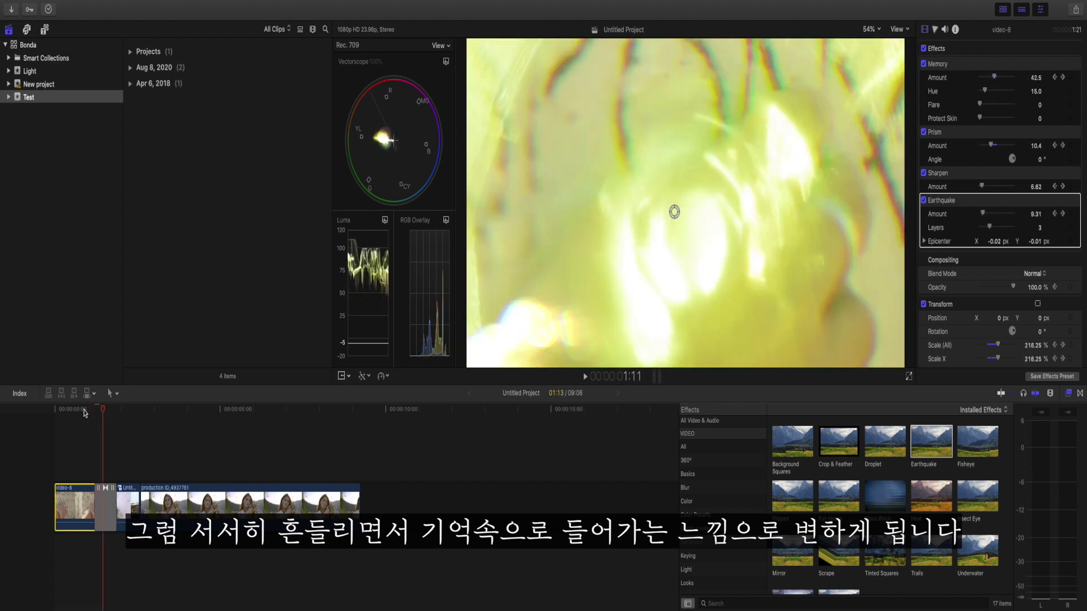
key(Left)
key(Left)
key(Left)
key(Left)
key(Left)
key(Left)
key(Left)
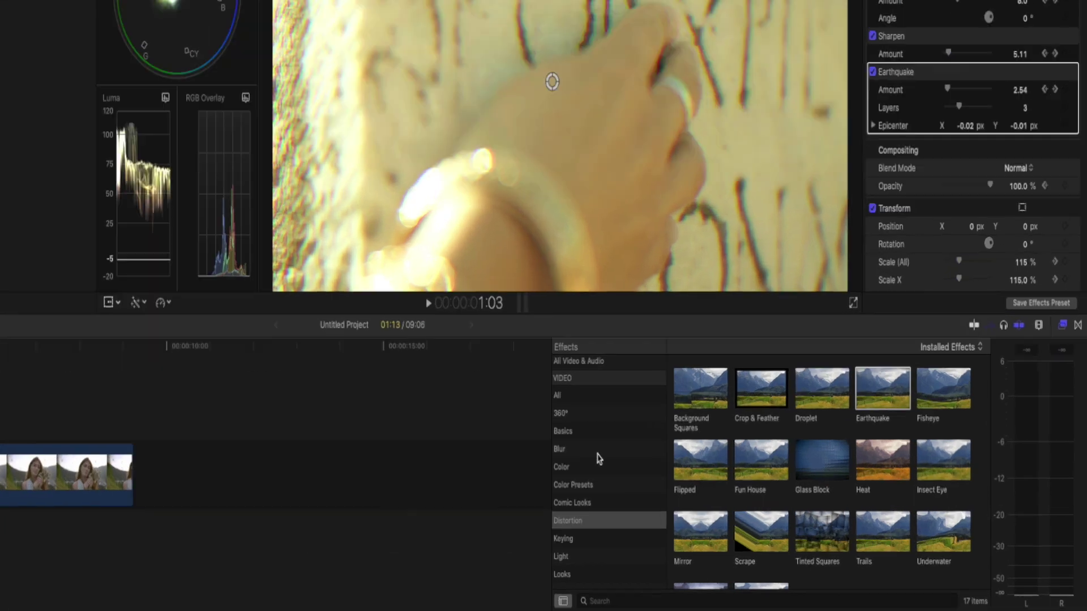
Apply the Focus effect from the Blur category to video-8 and keyframe its Amount at 0 on the first frame
click(686, 488)
click(714, 357)
drag(703, 363, 0, 444)
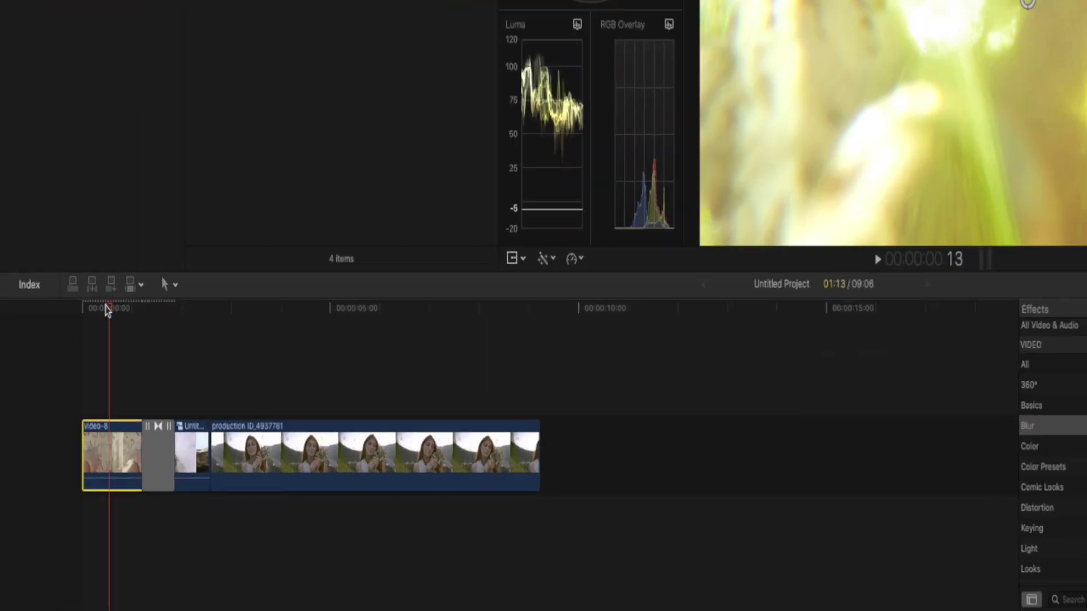
click(57, 410)
click(86, 306)
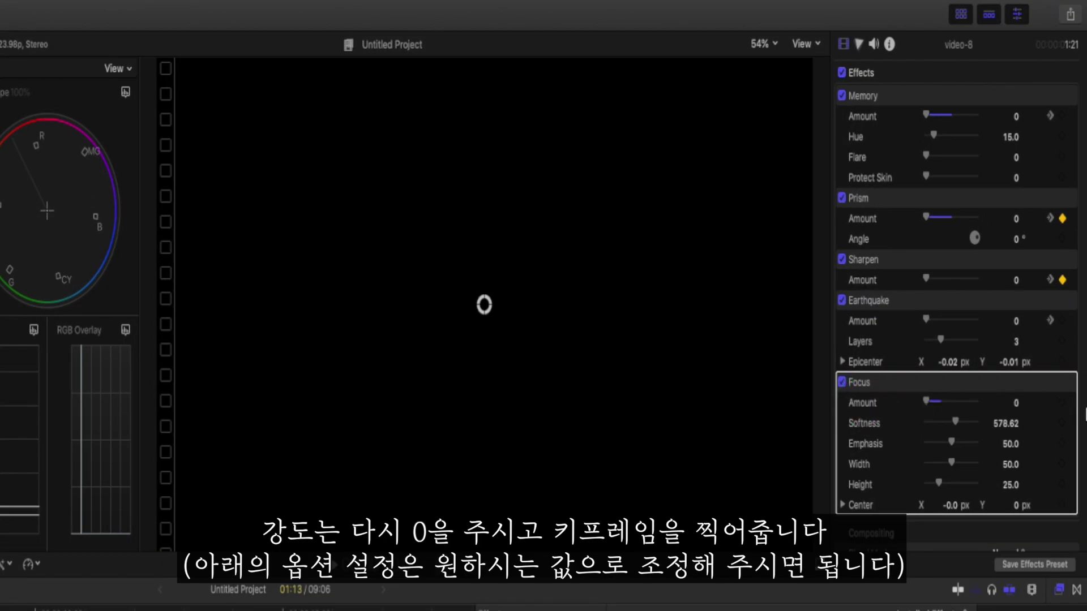
click(1062, 403)
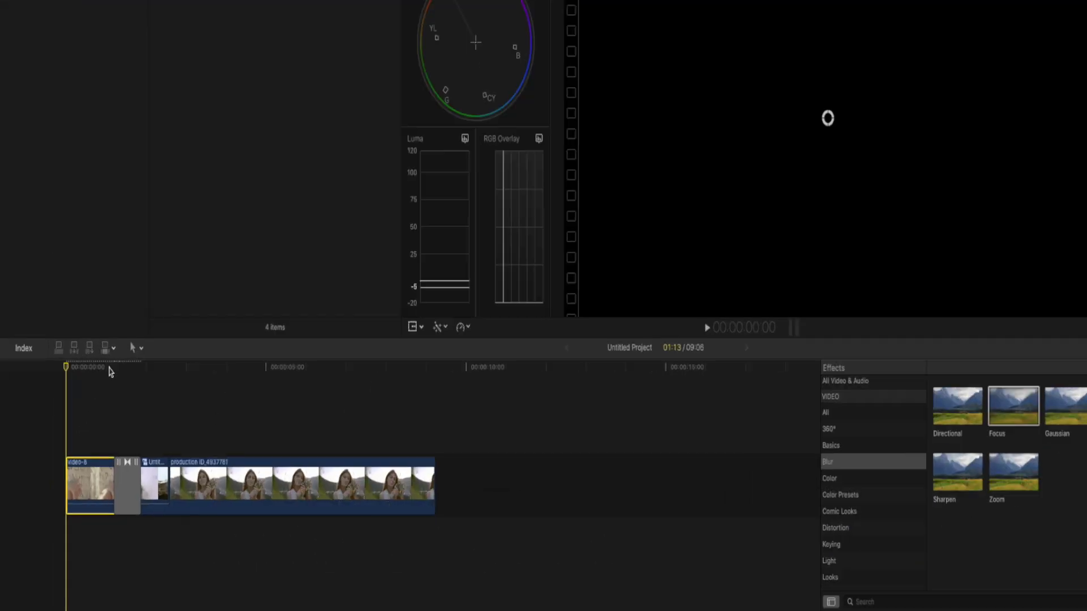
Set the Focus Amount to 40 at 1:13 in the middle of the transition and review the combined effects
click(106, 415)
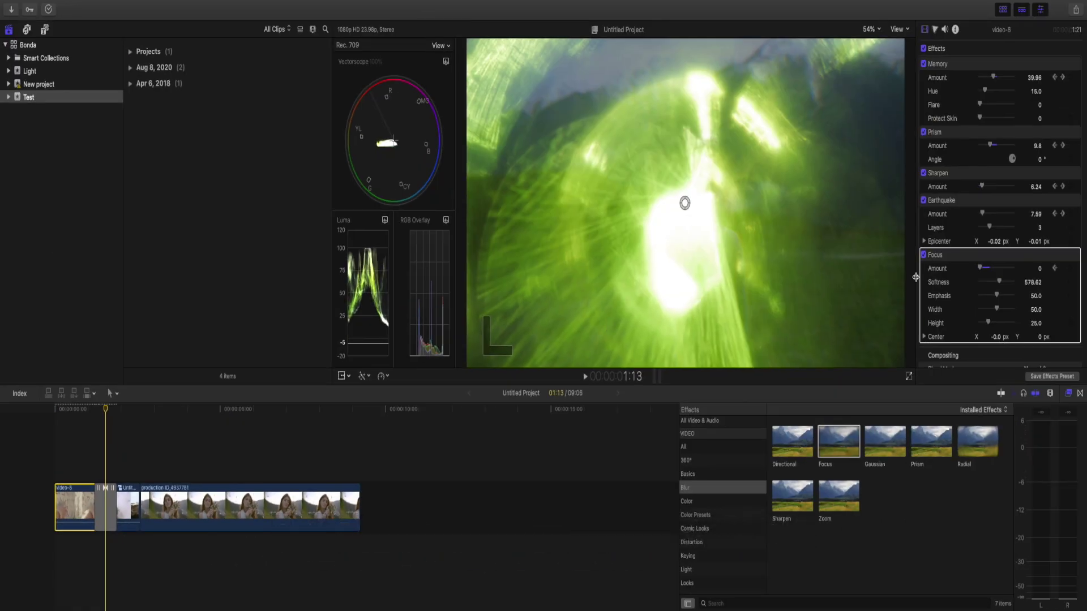
click(1019, 249)
text(40)
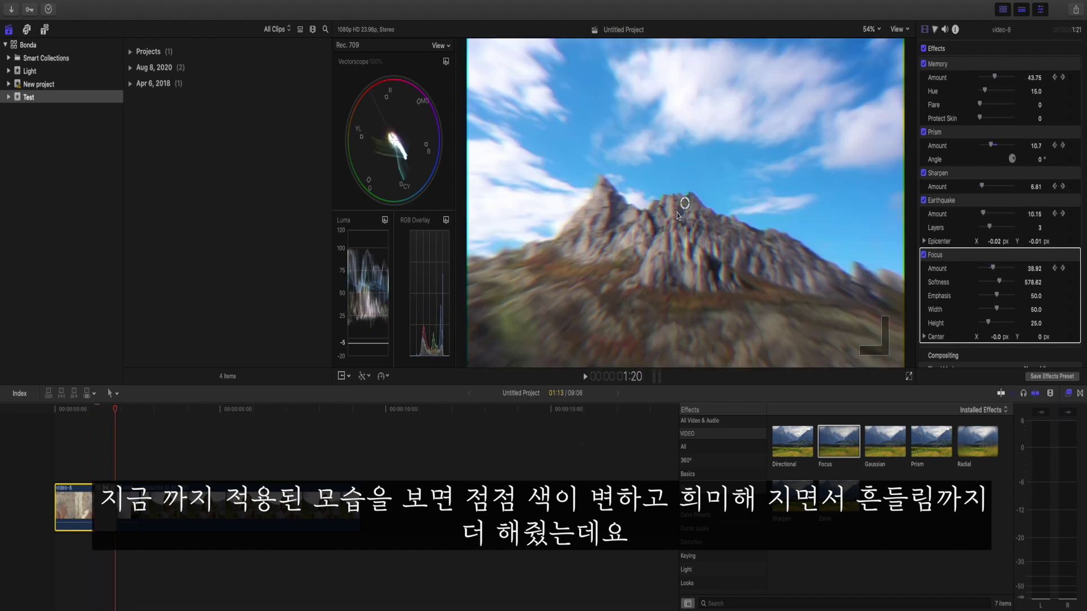
click(100, 409)
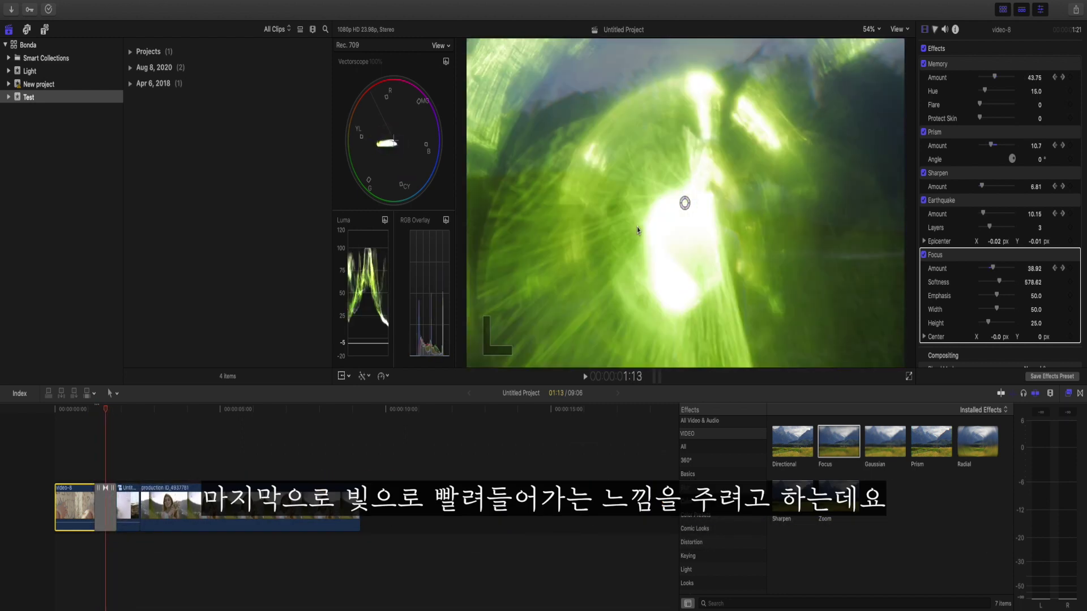
Keyframe the Scale of video-8 from 100% at 1:05 to 250% at 1:13 and preview the zoom-in
click(93, 409)
drag(94, 409, 96, 410)
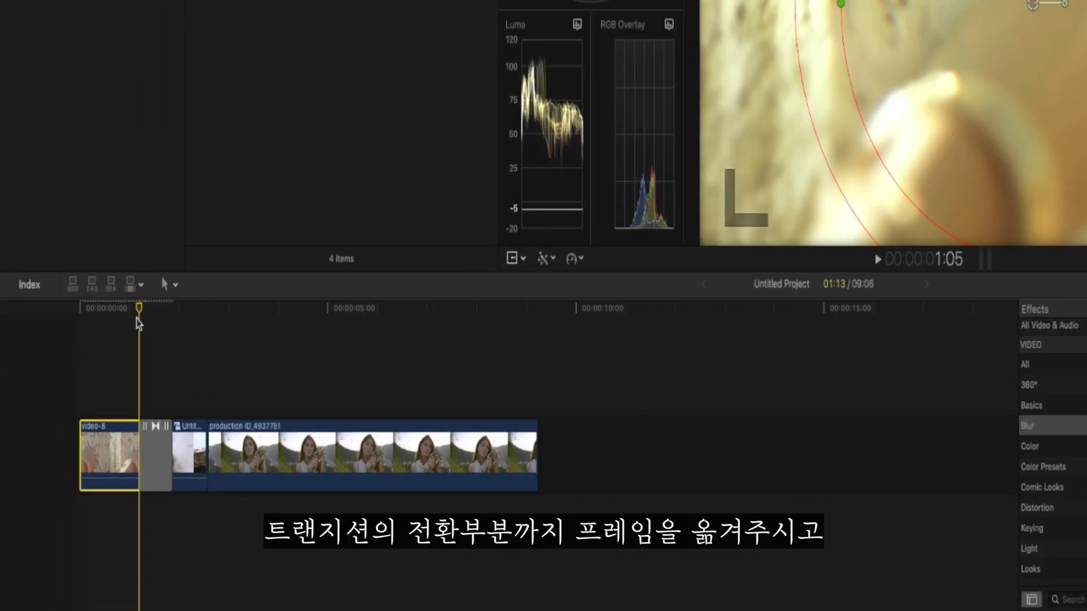
click(150, 310)
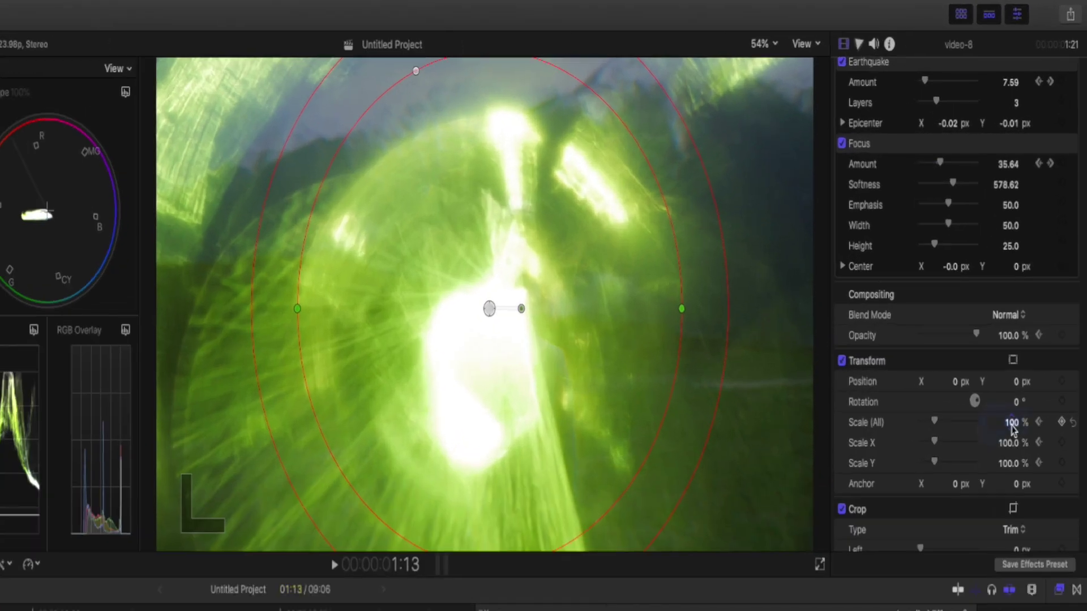
click(1012, 423)
text(250)
key(Return)
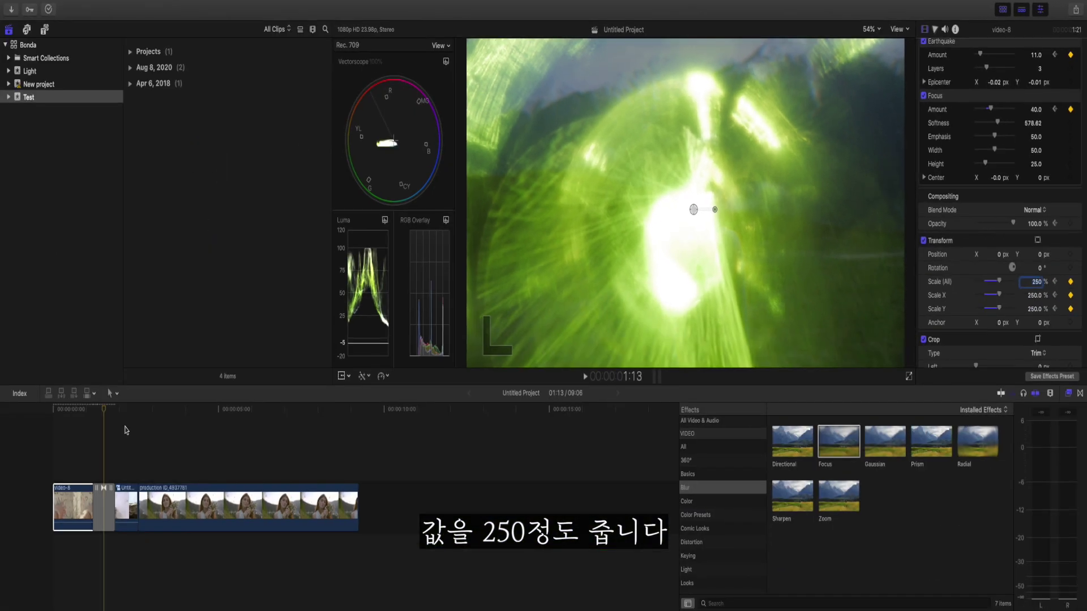
click(94, 413)
key(space)
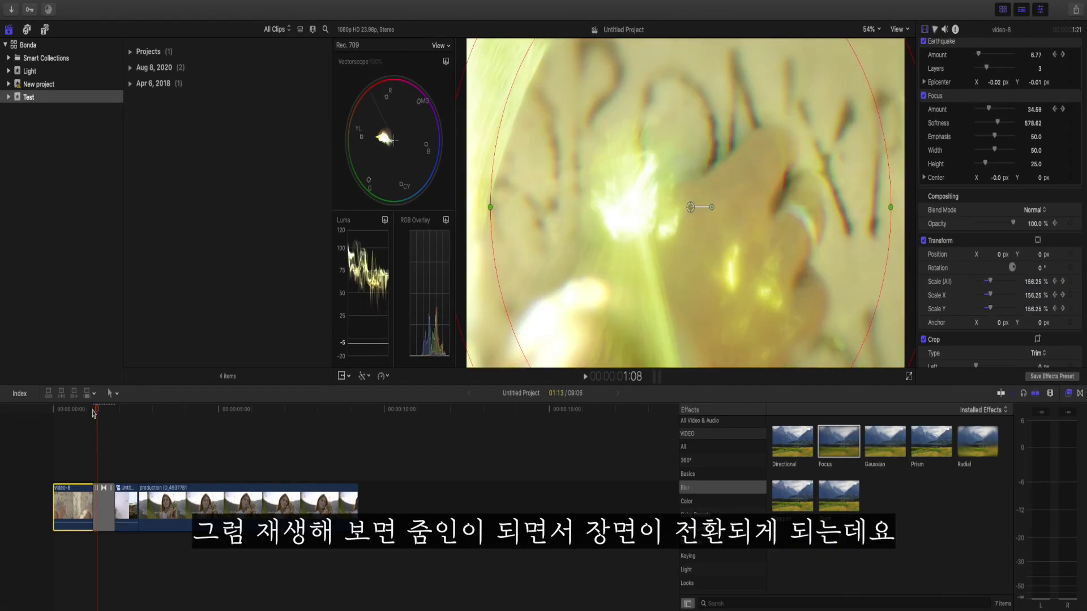
Return to 1:05, search the effects for "zoom" and apply the Zoom blur effect to the video-8 clip
click(93, 411)
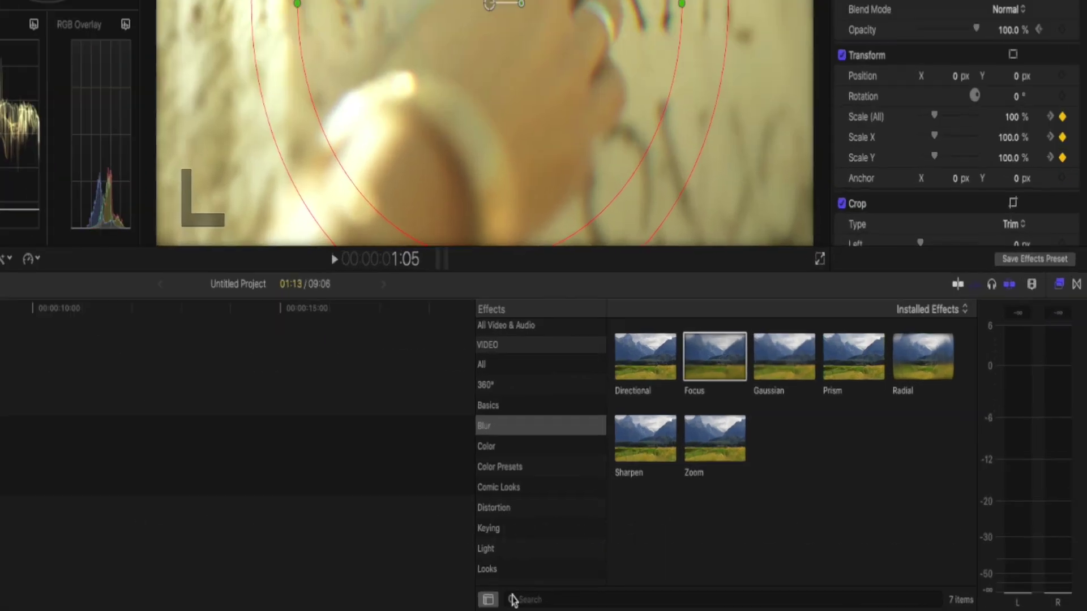
click(723, 600)
text(zoom)
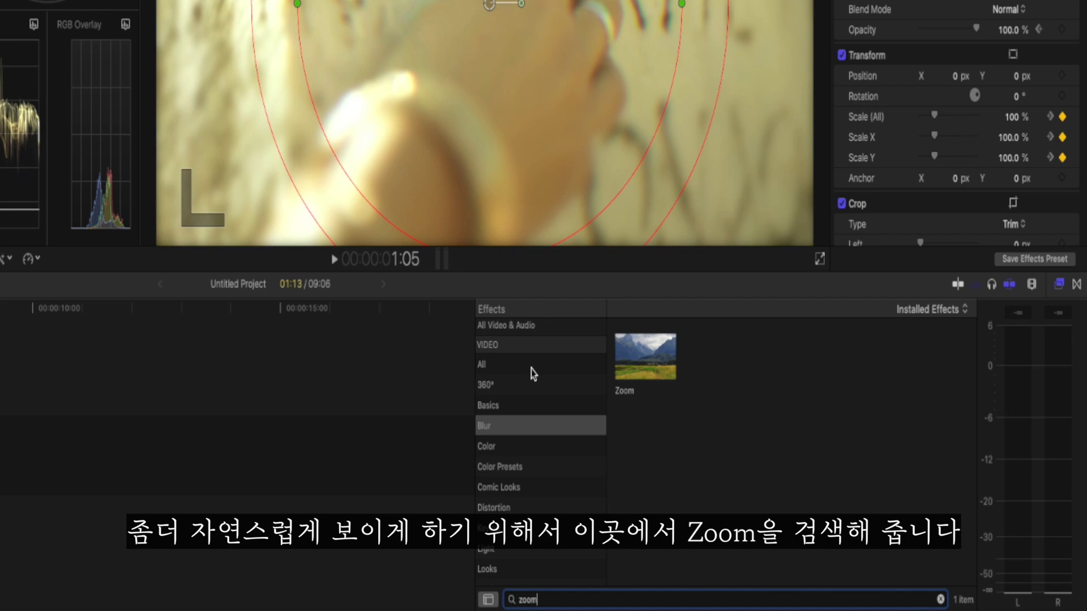
drag(622, 372, 0, 459)
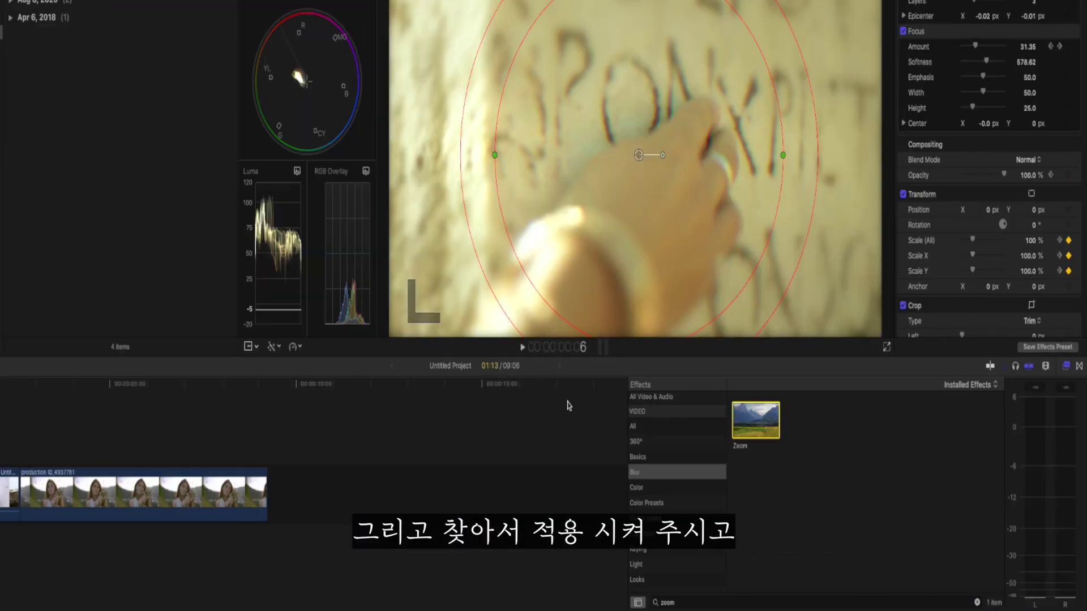
drag(128, 509, 128, 510)
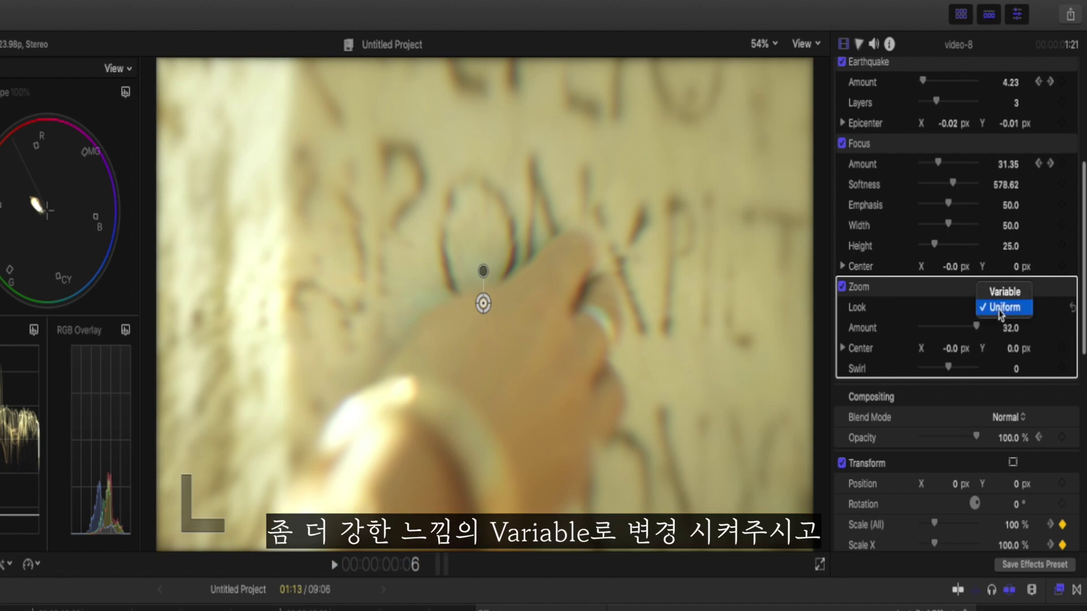
Change the Zoom effect's Look to Variable and keyframe its Amount at 0 at 1:05
click(999, 293)
click(1003, 292)
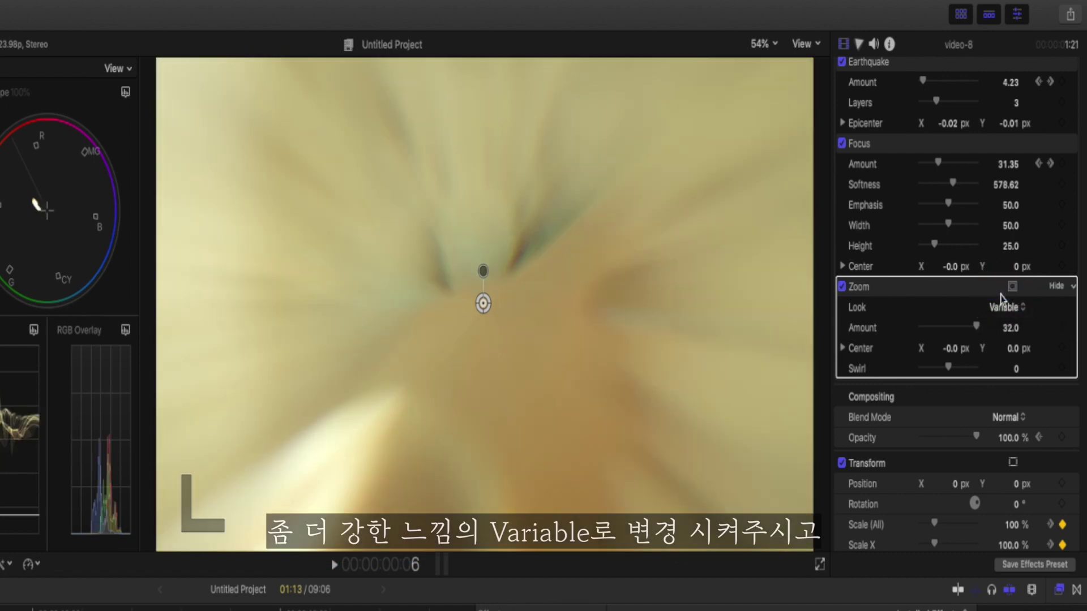
drag(975, 331, 905, 330)
click(1062, 327)
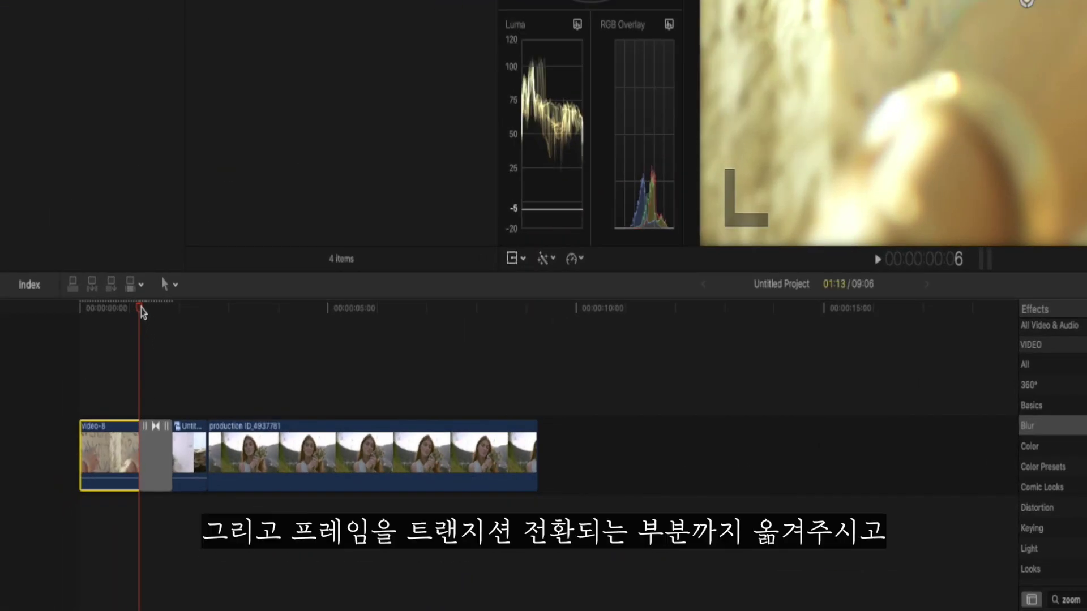
Set the Zoom Amount to 20 at 1:13 and preview the transition from its start
drag(143, 313, 154, 313)
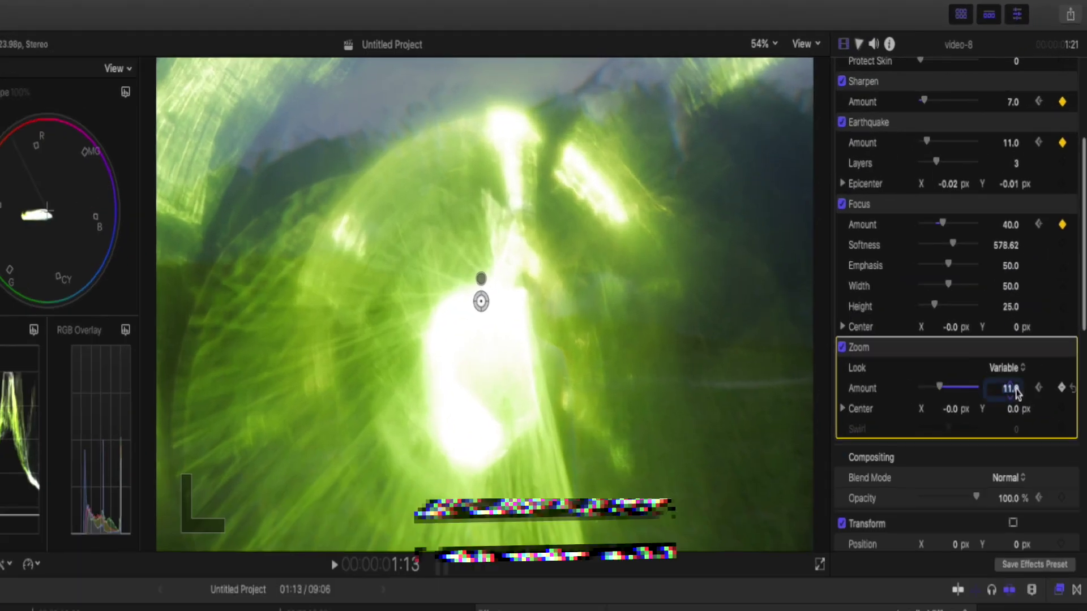
text(20)
click(925, 228)
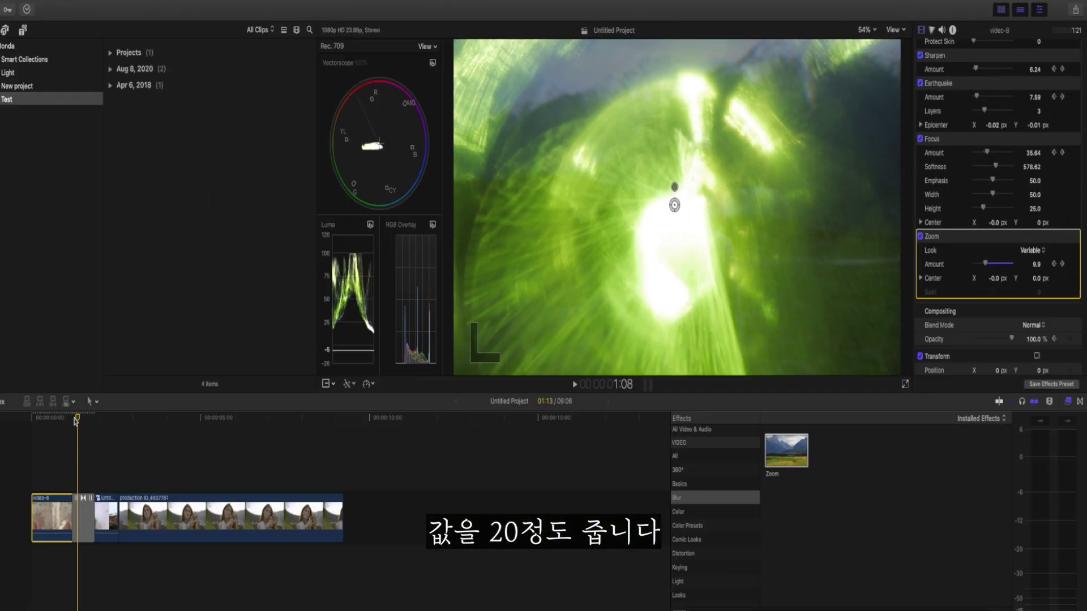
key(space)
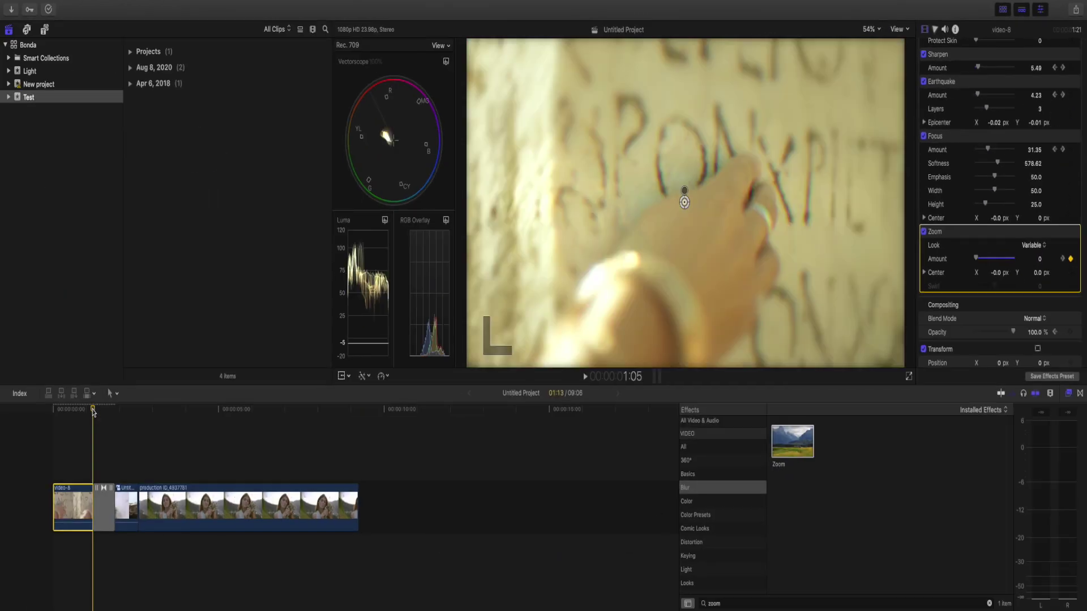
key(Left)
key(Left)
key(Left)
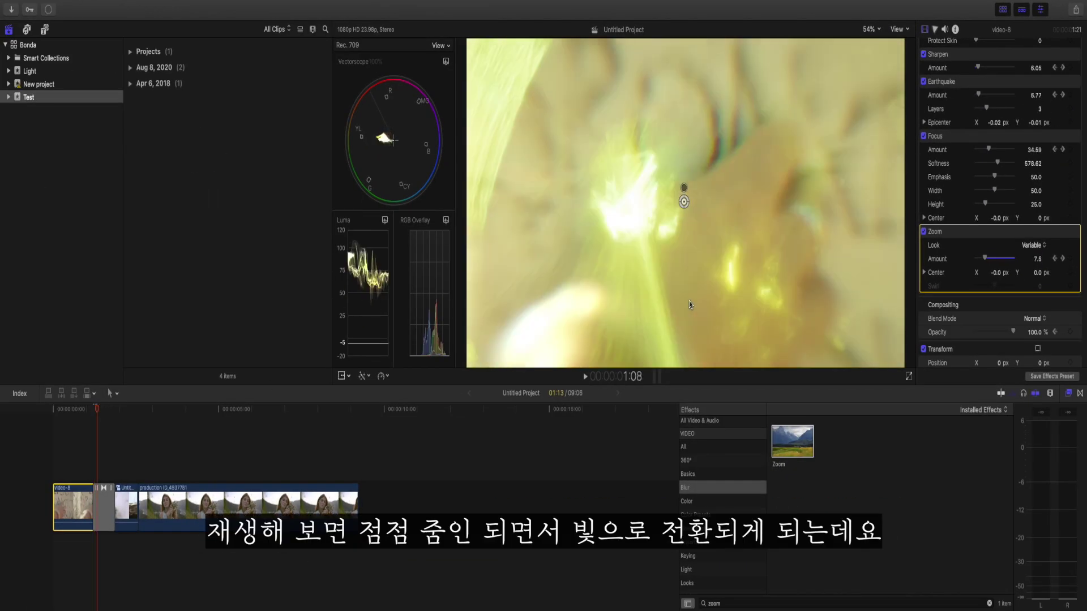
key(space)
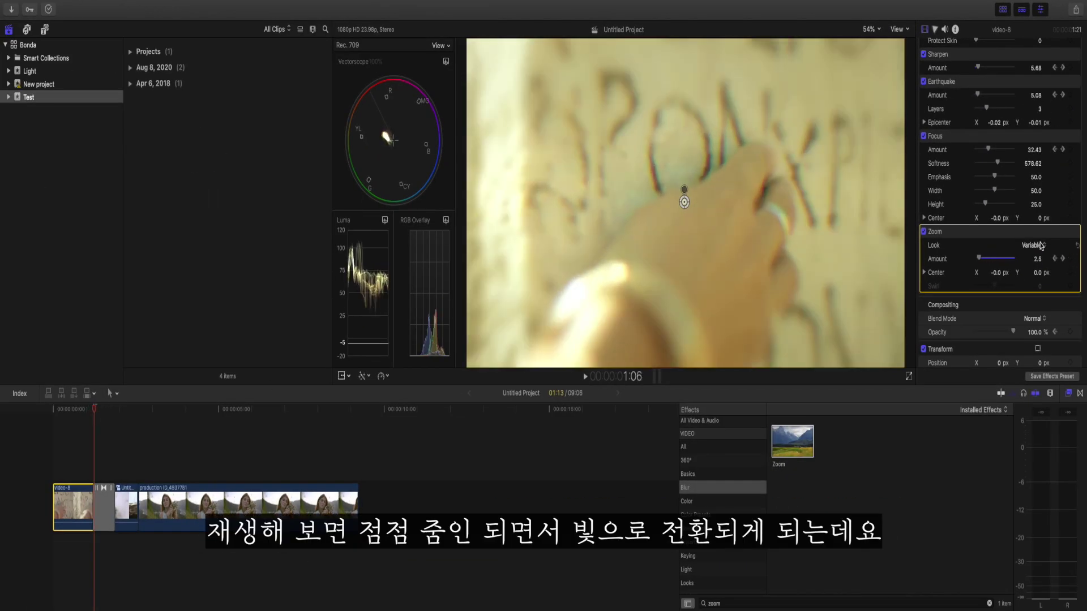
Leave the Light 07 transition's colour white, raise its Intensity to about 0.56 and preview the result
click(1033, 105)
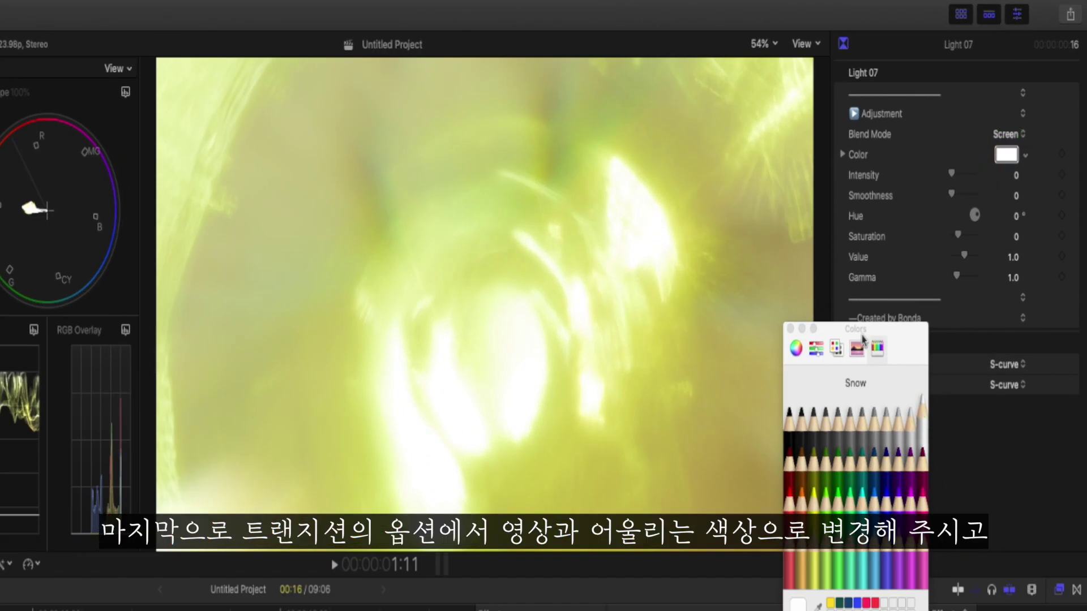
click(791, 329)
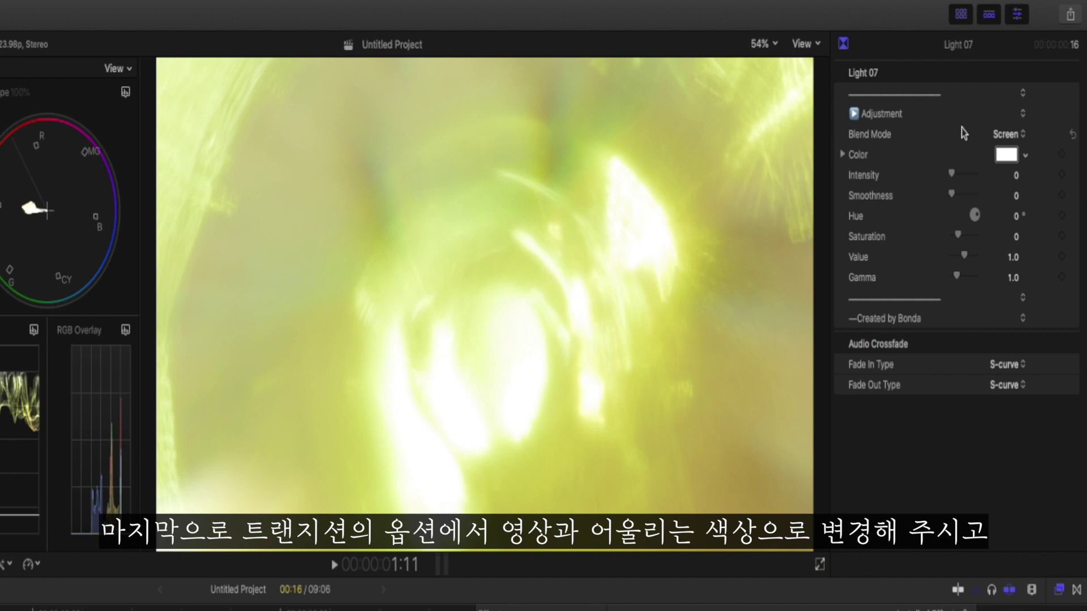
drag(954, 177, 967, 177)
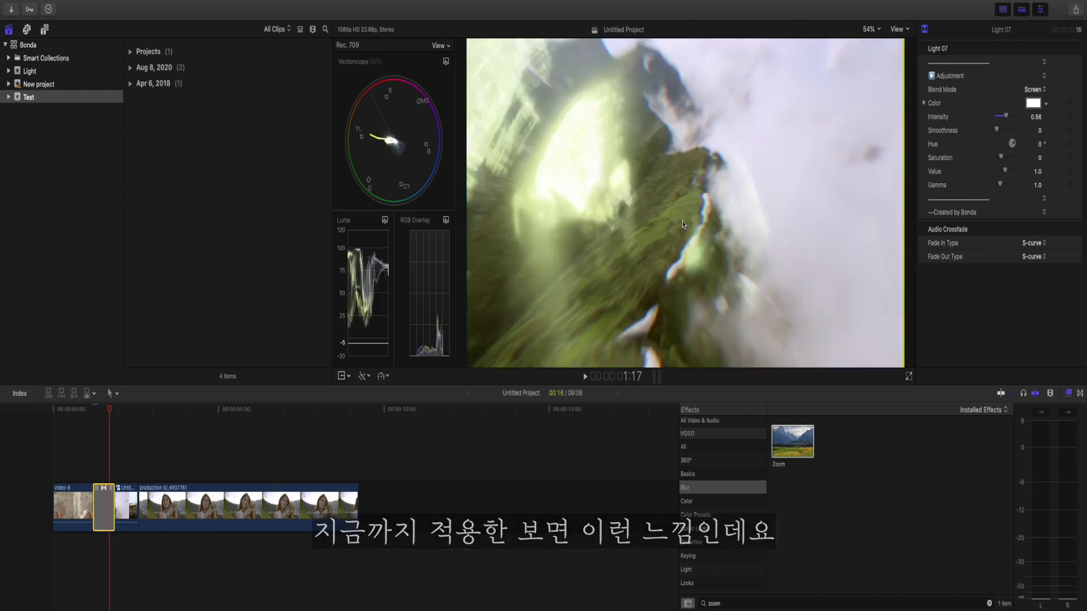
key(space)
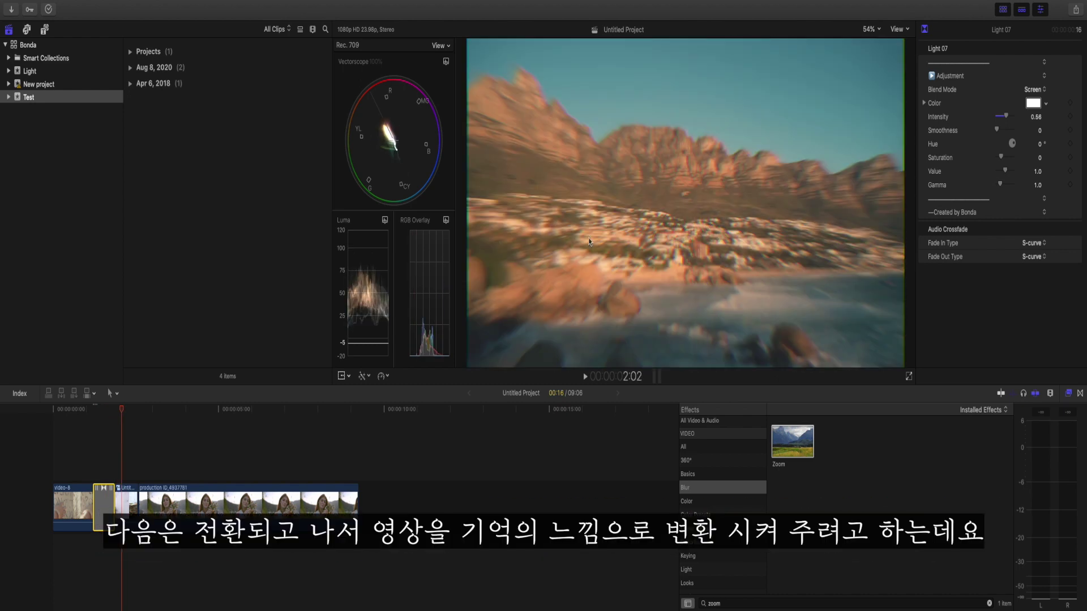
Apply the Memory effect from the Looks category to Untitled Project Clip 3, the clip following the transition
click(115, 424)
key(Left)
key(Left)
key(Left)
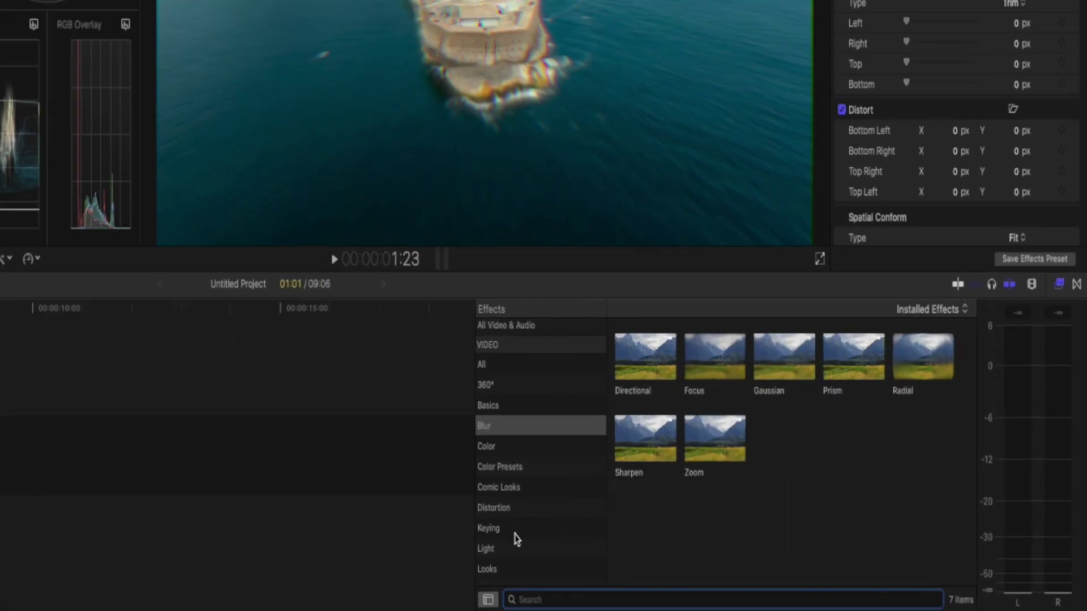
click(702, 585)
click(511, 575)
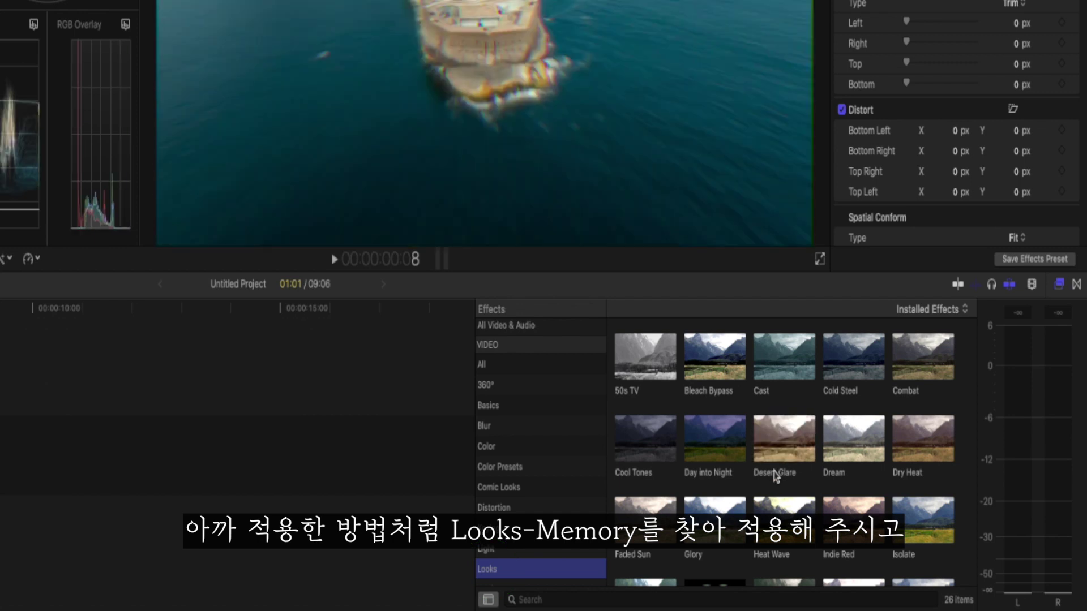
scroll(634, 503, down, 3)
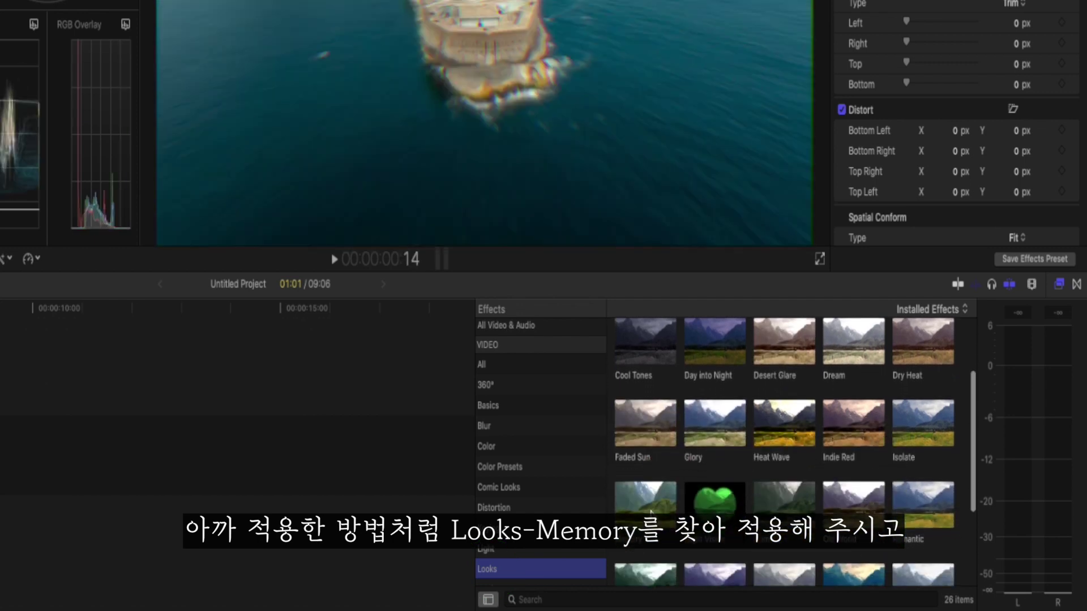
drag(629, 502, 125, 508)
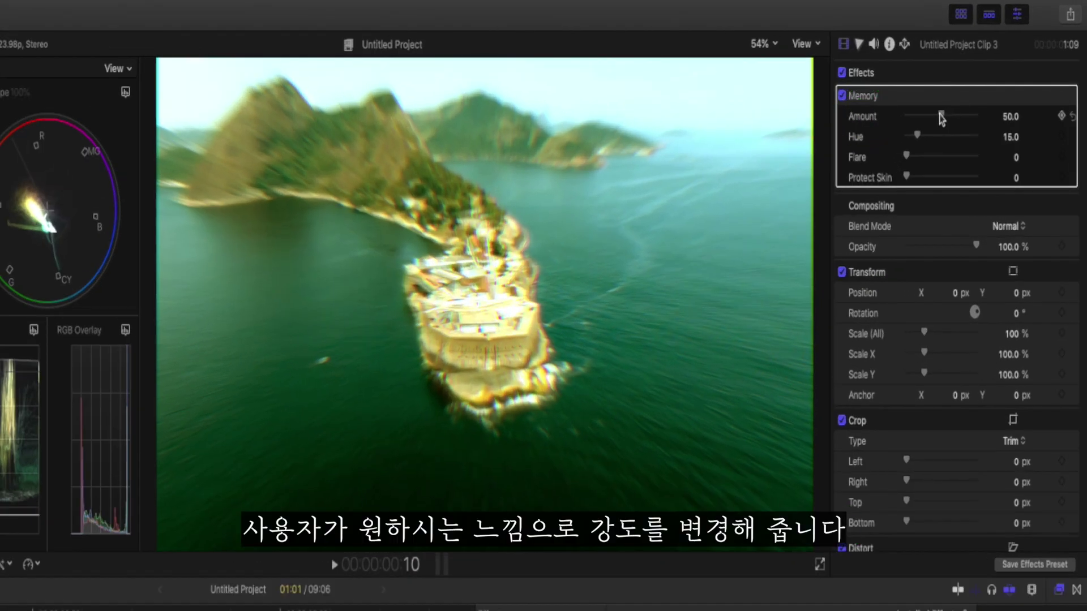
Lower the Memory Amount on Untitled Project Clip 3 to about 30.73 and raise its Flare slightly
drag(939, 115, 927, 115)
drag(923, 119, 929, 120)
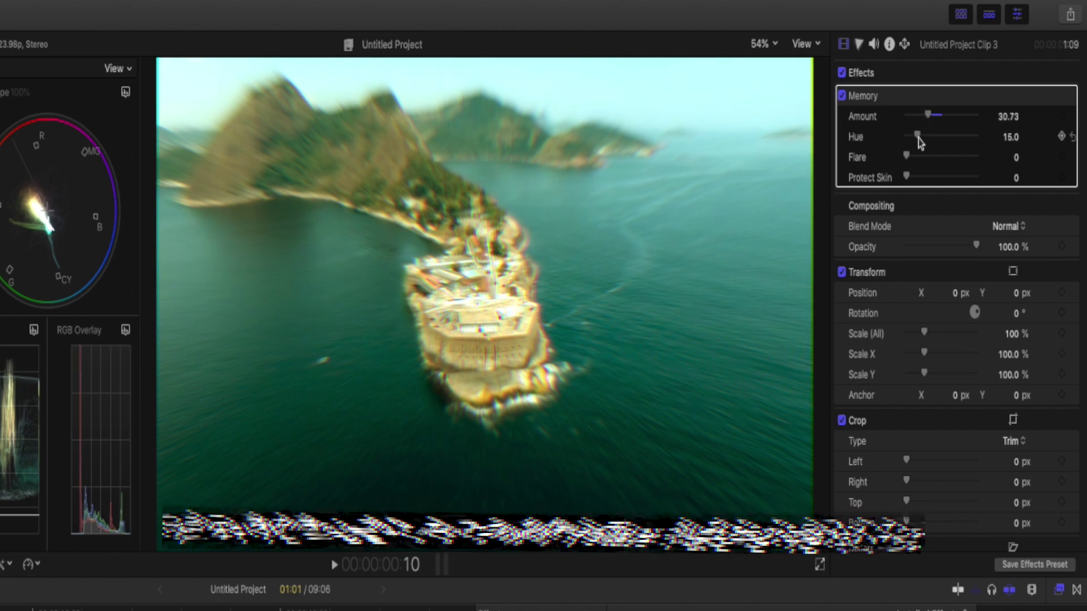
mouse_move(907, 157)
mouse_down()
mouse_move(921, 158)
mouse_move(909, 157)
mouse_up()
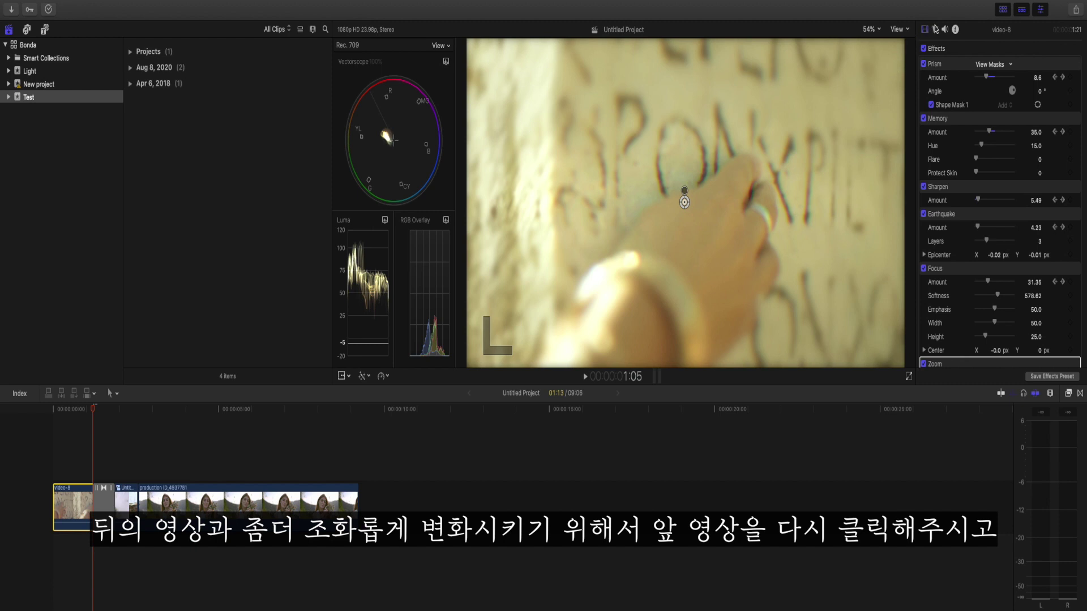
Add a Color Board correction to the video-8 clip and set its keyframe at 1:05
click(934, 29)
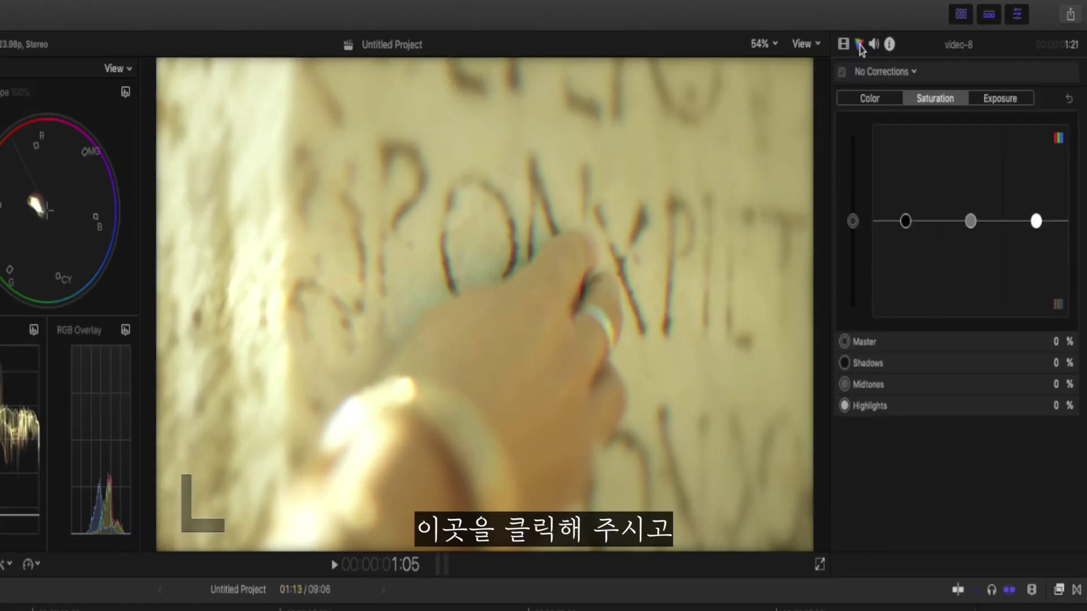
click(912, 71)
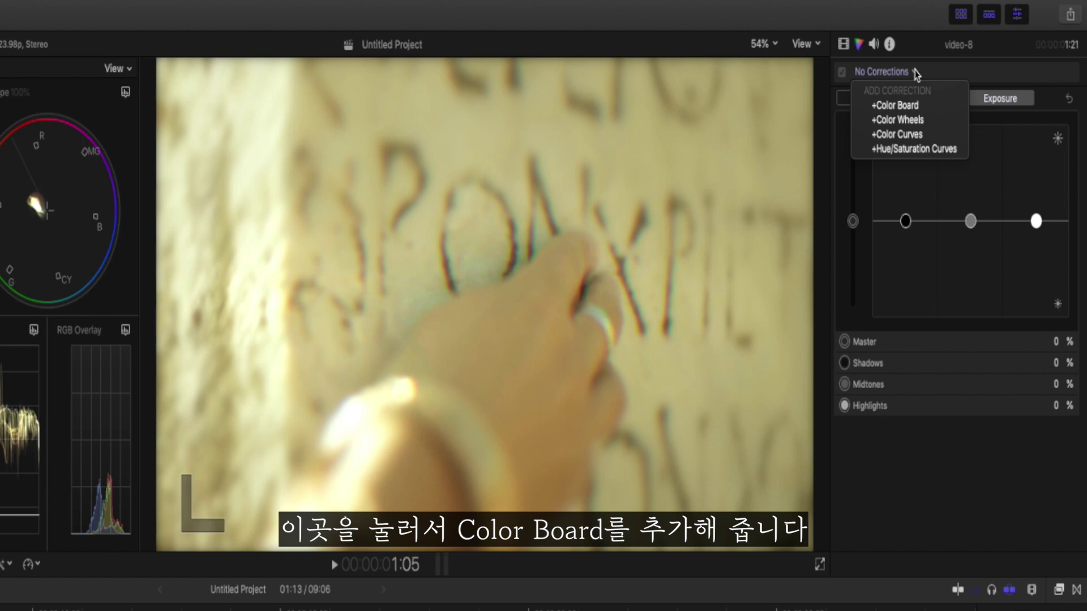
click(898, 111)
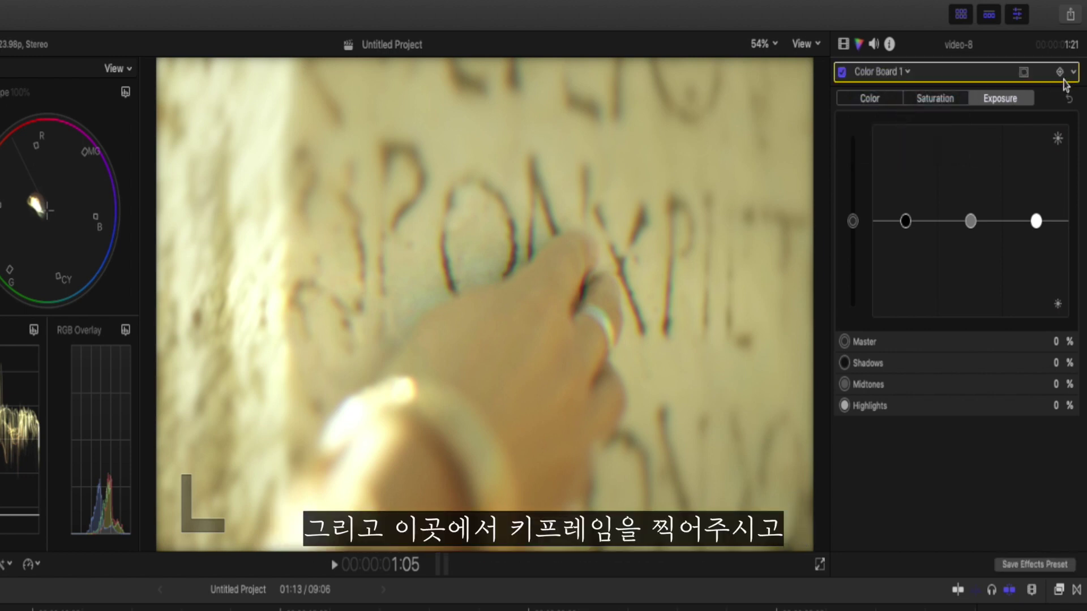
click(1058, 71)
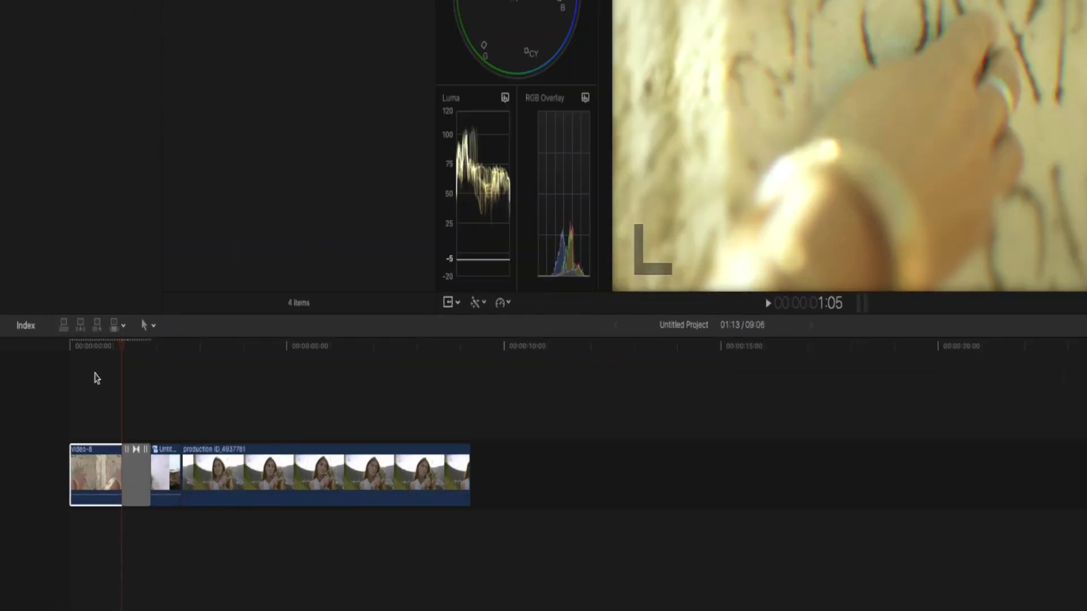
At 1:13, raise the Color Board exposure of the Highlights slightly on the video-8 clip
drag(142, 310, 154, 310)
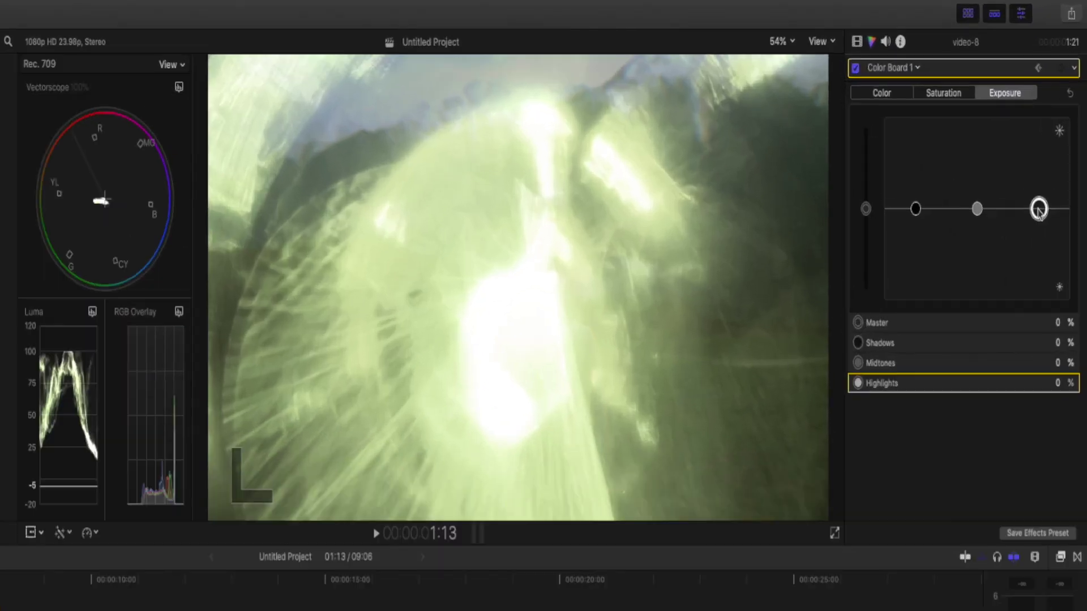
drag(1035, 220, 1035, 212)
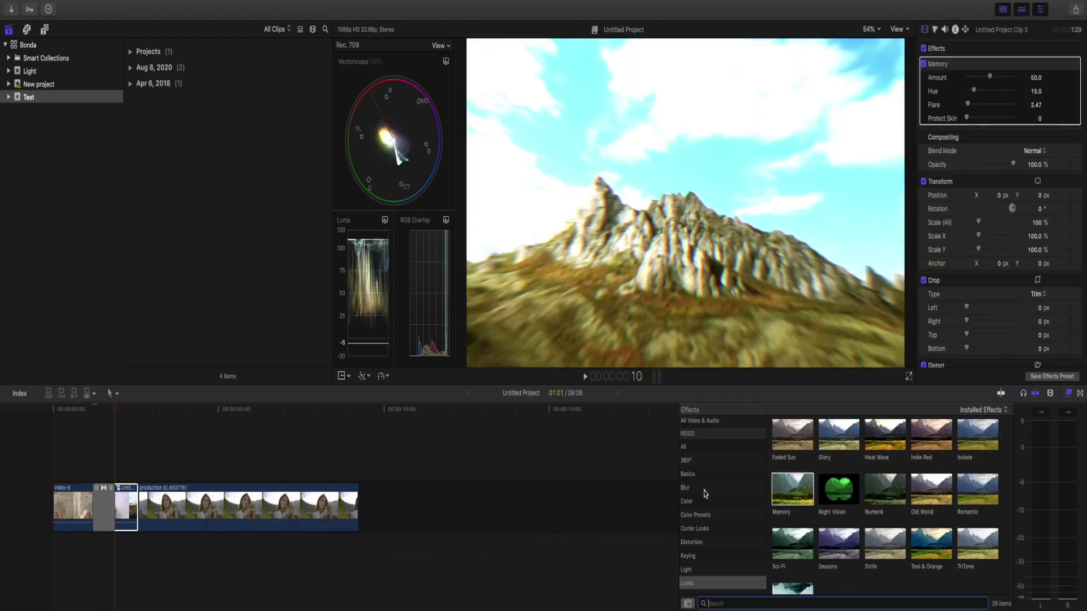
Apply the Focus effect from the Blur category to Untitled Project Clip 3
click(693, 491)
drag(690, 359, 0, 469)
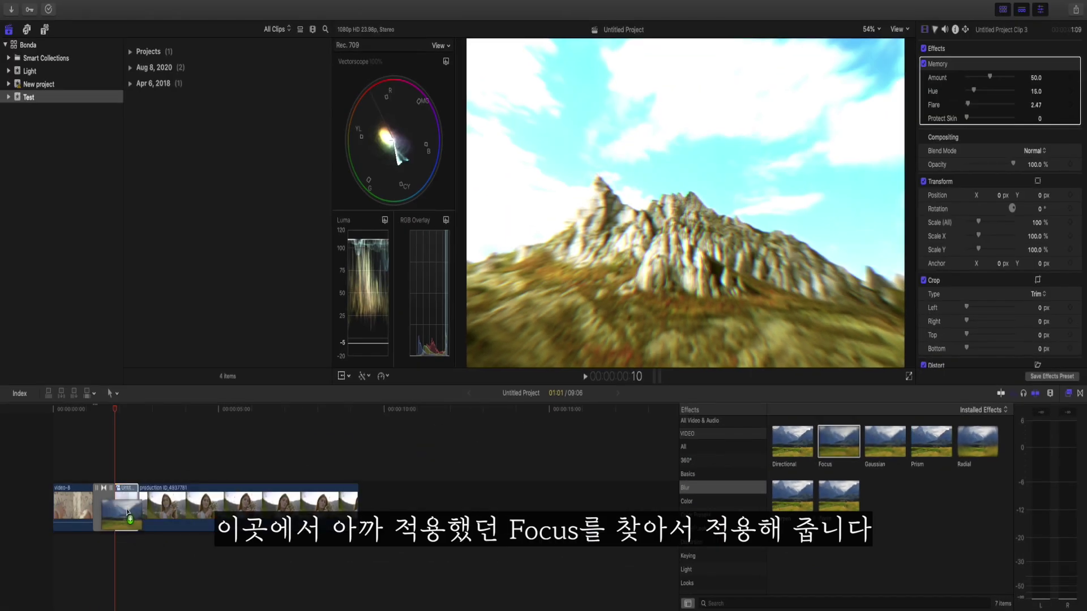
drag(128, 512, 128, 512)
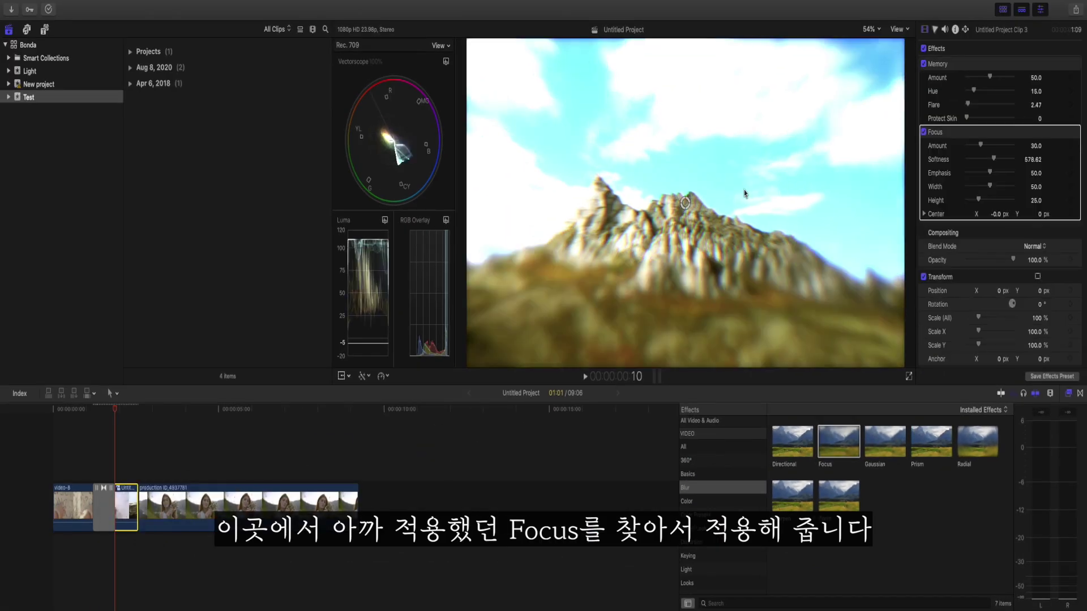
Soften the surroundings of Untitled Project Clip 3 by setting Focus Amount to about 21.55, Width to about 55.53 and Height to about 91.86
drag(988, 146, 984, 146)
drag(989, 186, 971, 189)
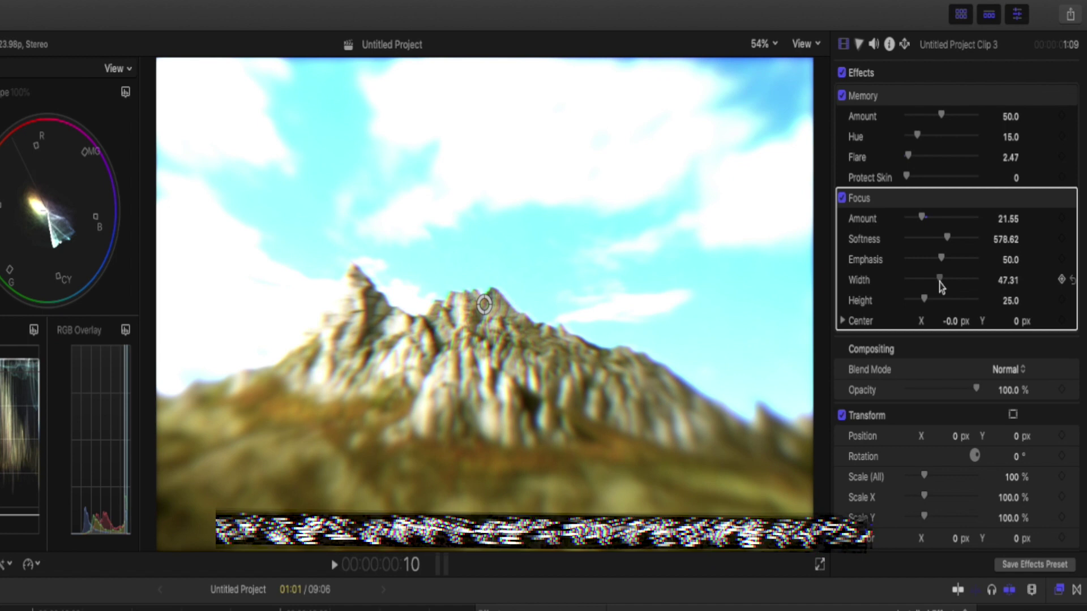
drag(911, 282, 934, 281)
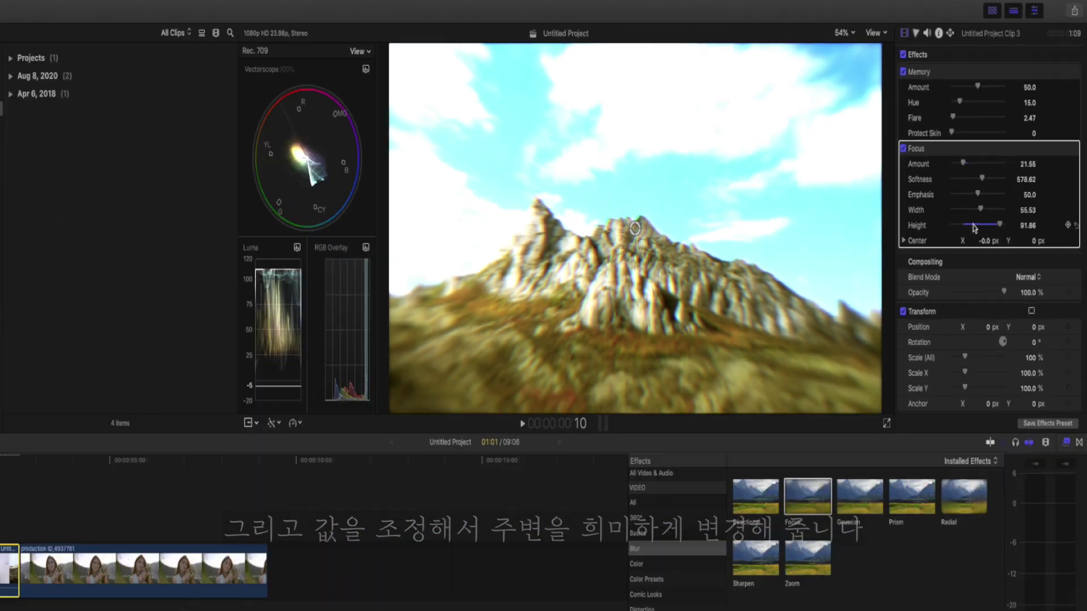
Apply the Prism effect to Untitled Project Clip 3 and set its Amount to 3
click(485, 427)
click(859, 355)
drag(859, 355, 126, 506)
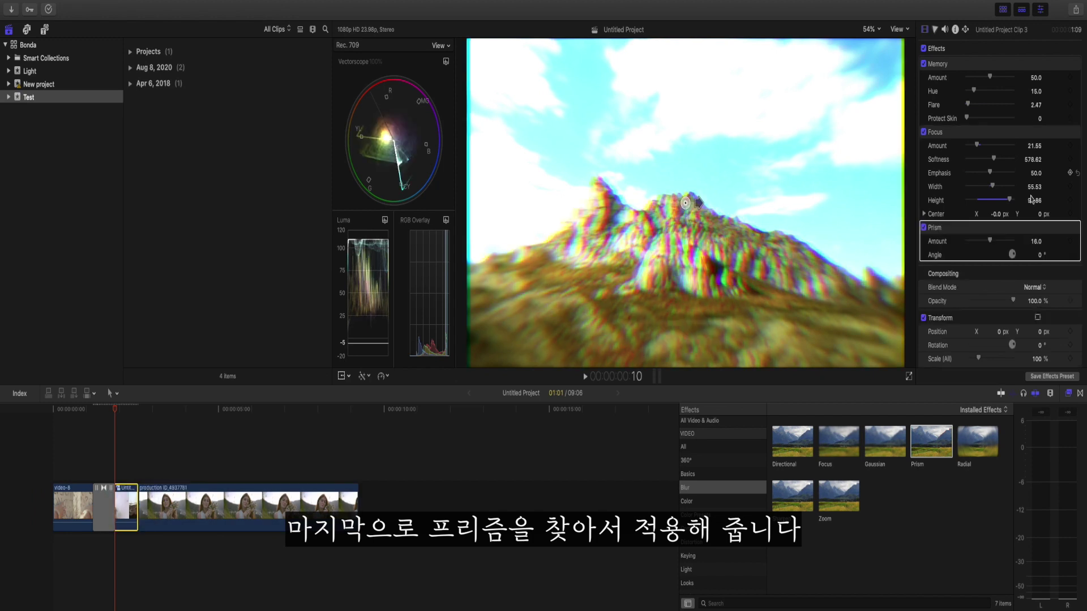
click(1032, 242)
text(3)
key(Return)
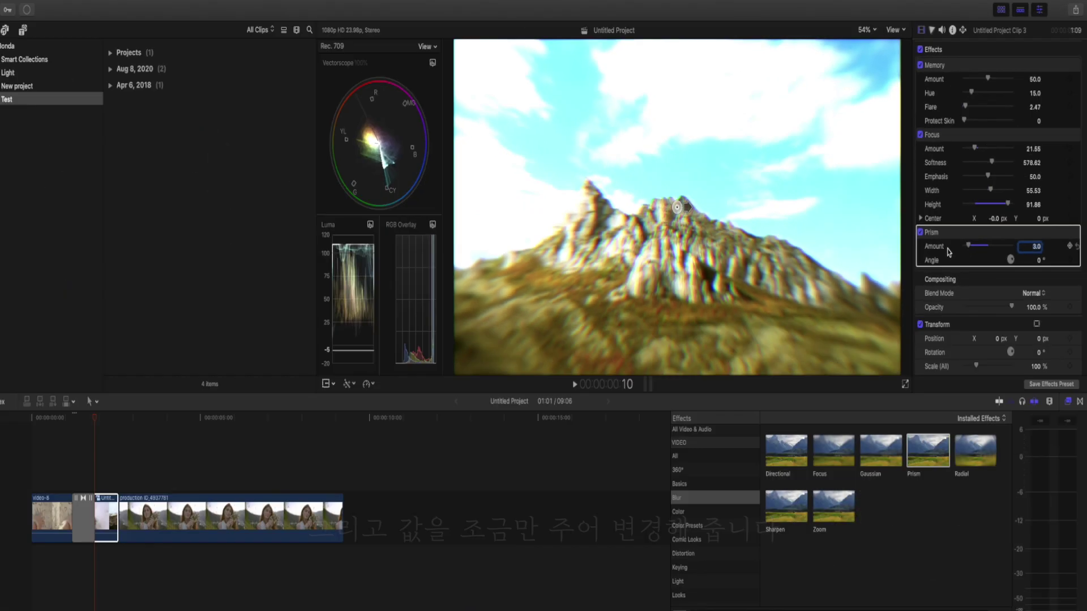
Preview the finished memory transition from just before the cut and from the start of the timeline
key(space)
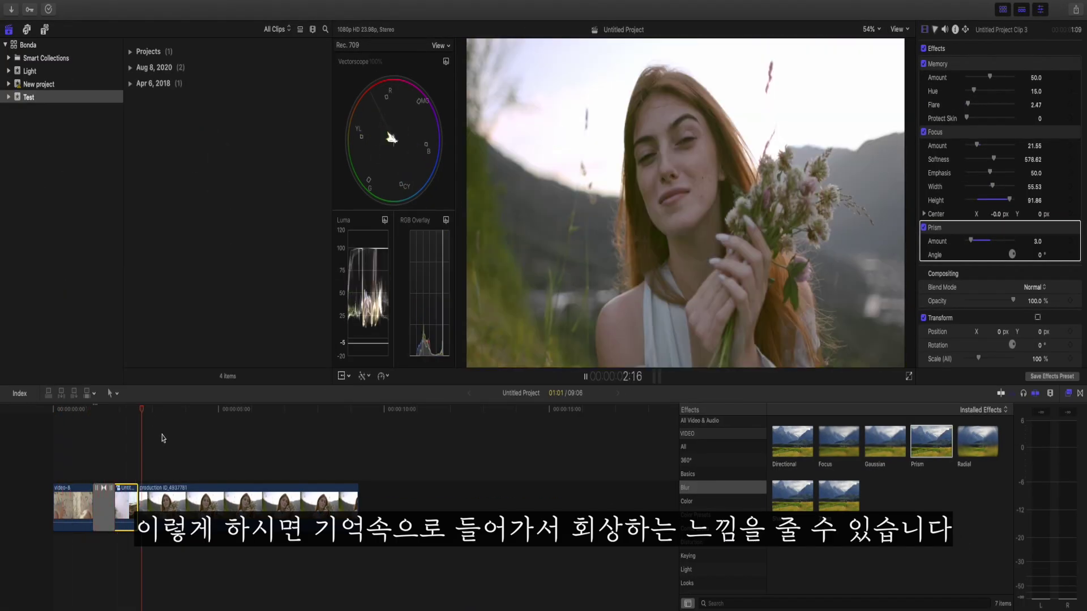
click(101, 419)
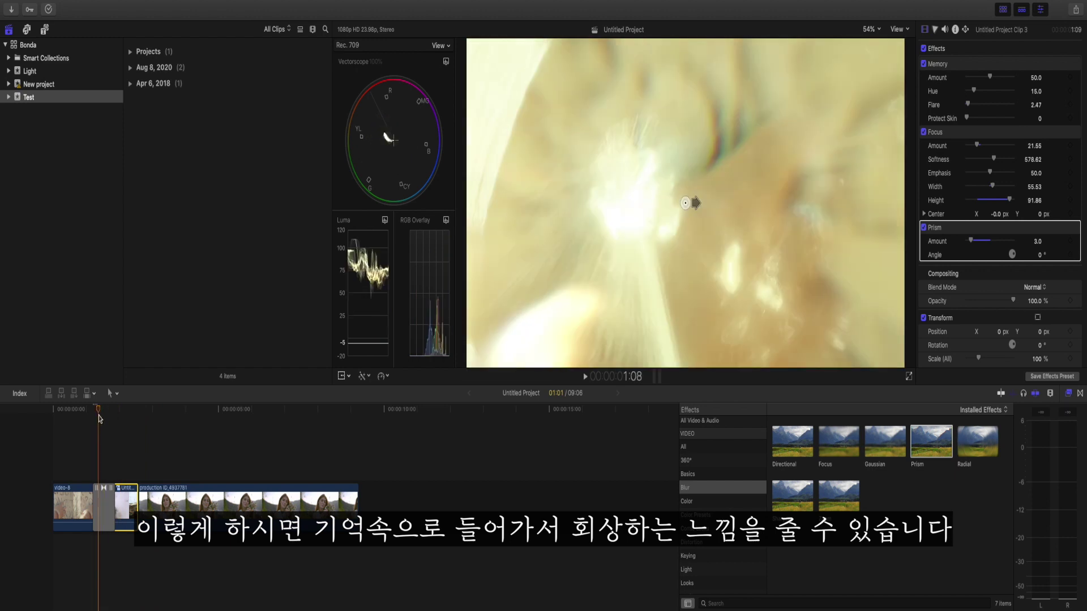
key(space)
key(space)
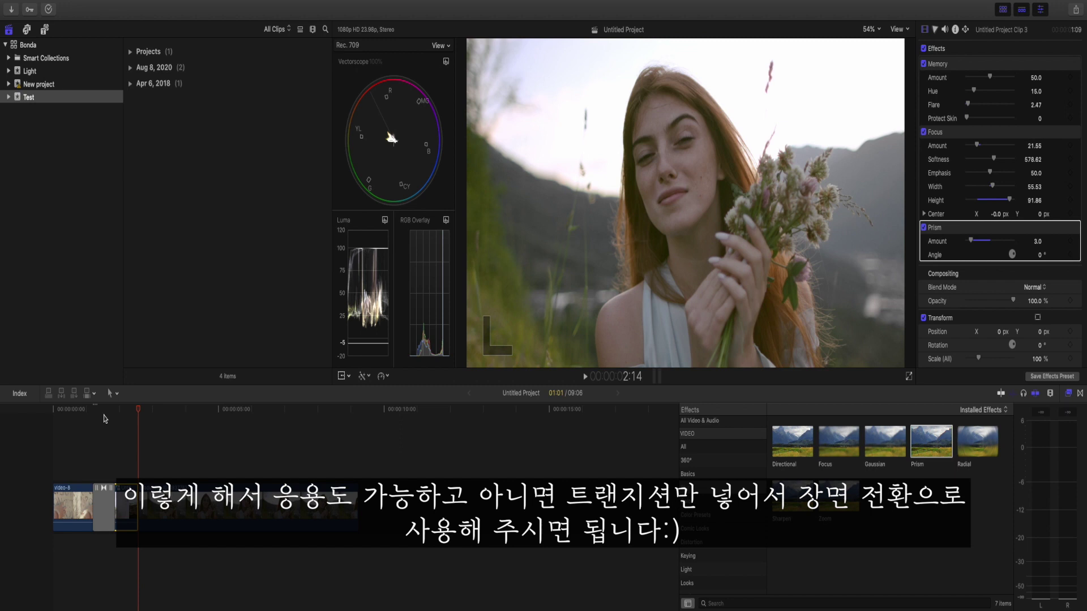
click(53, 420)
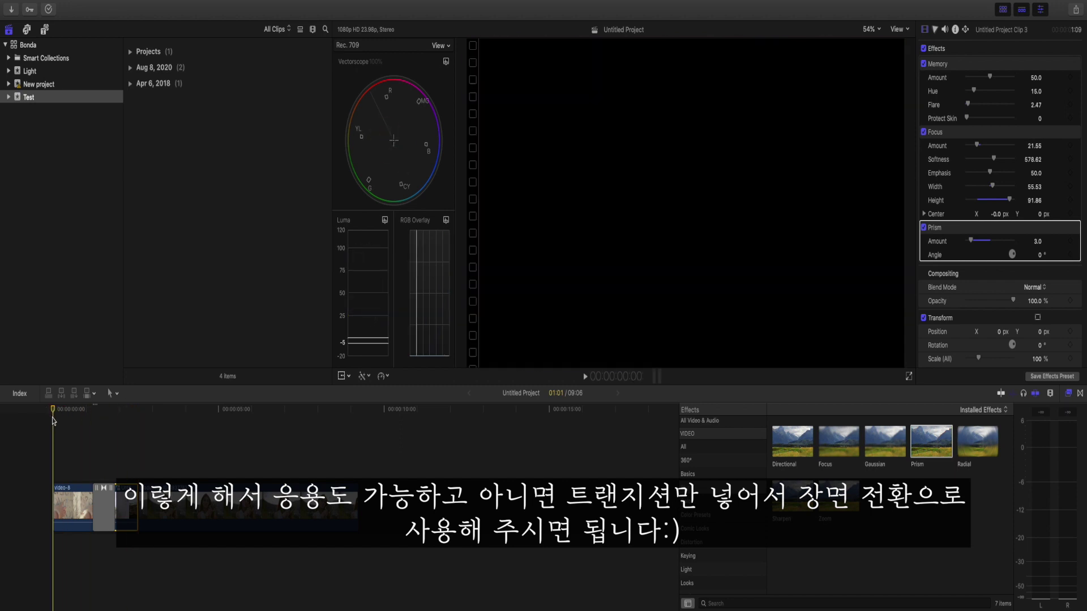
key(space)
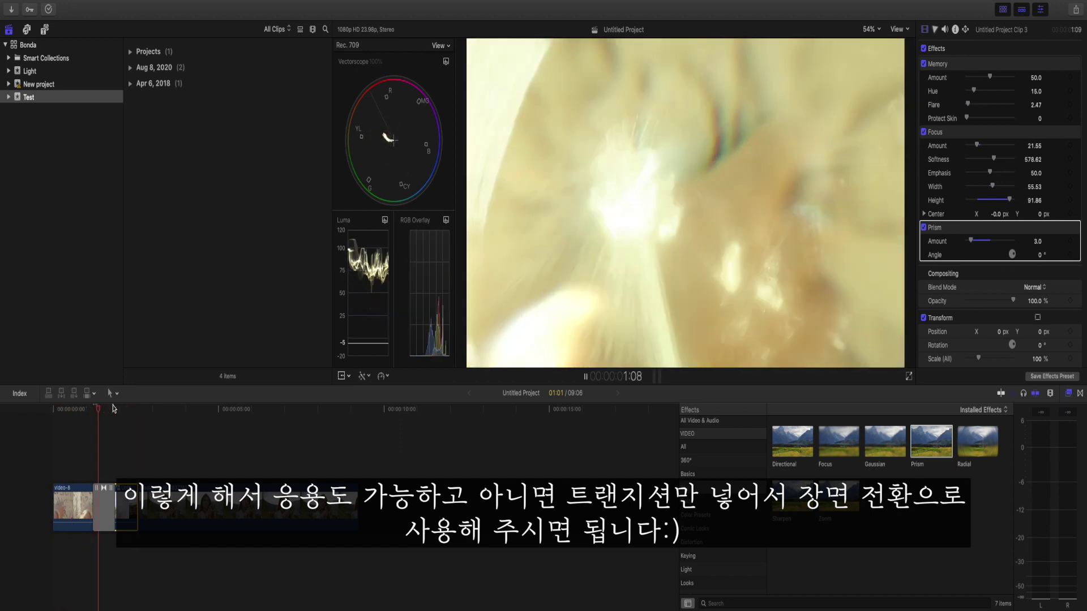
key(space)
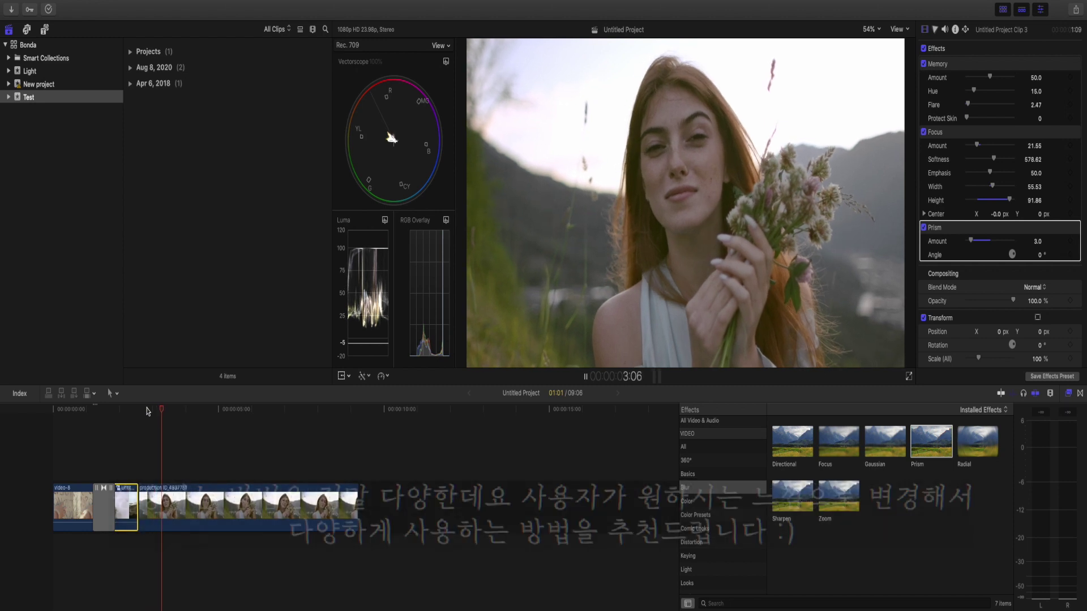
drag(142, 413, 129, 413)
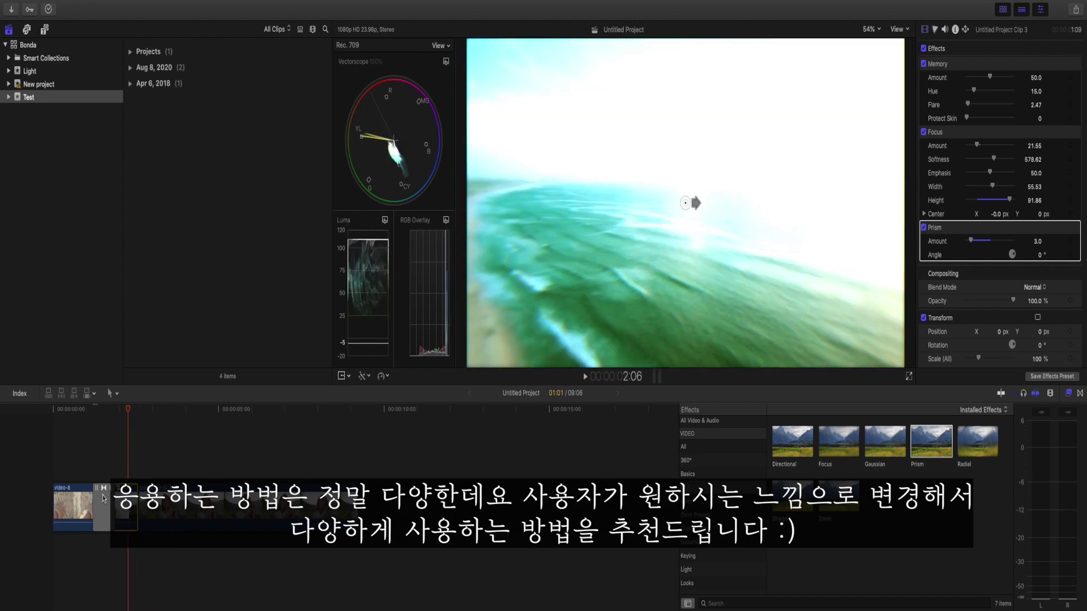
click(1068, 395)
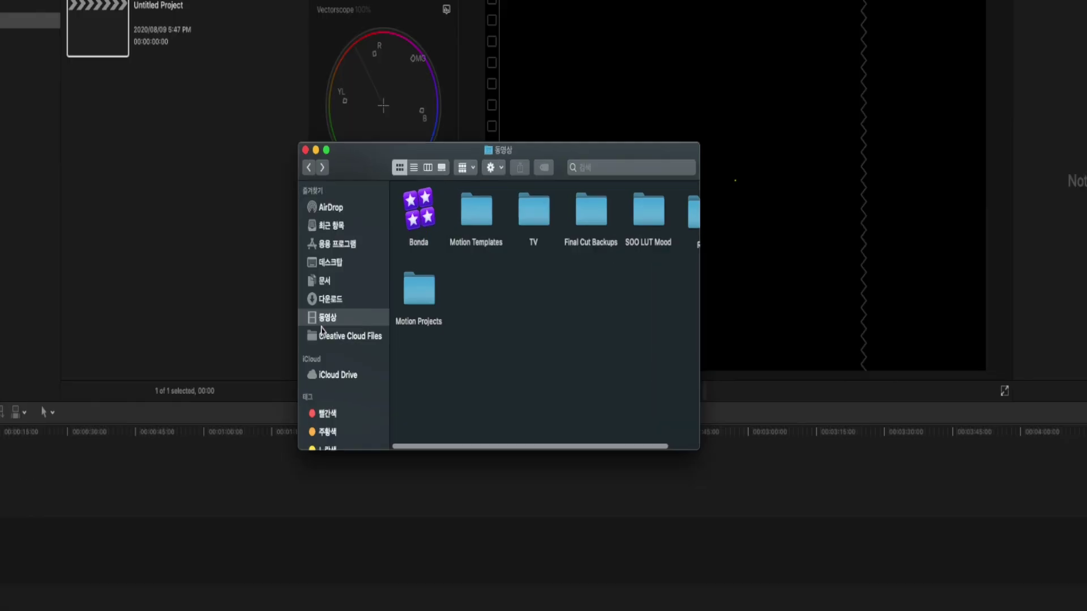
In Finder, open Motion Templates > Transitions in the Movies folder and place the SOO Light Leaks Transitions folder there
click(326, 316)
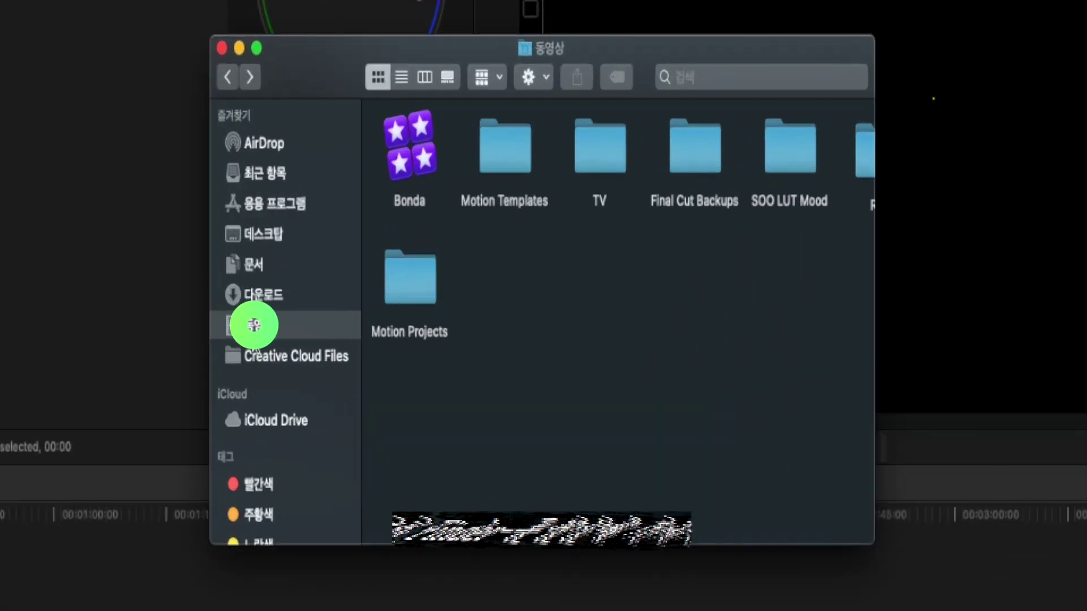
click(494, 146)
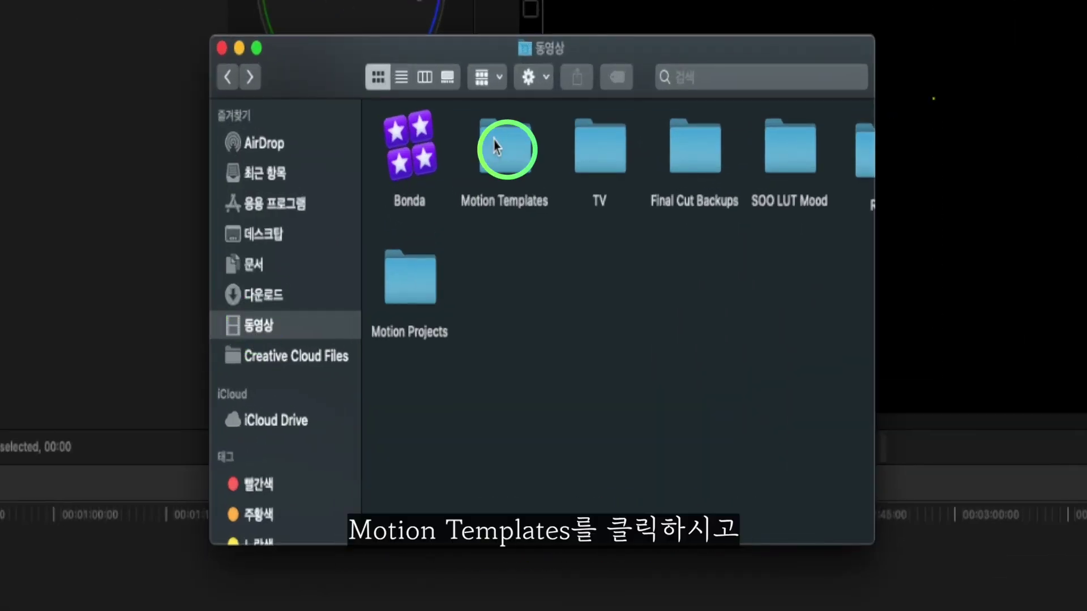
double_click(514, 149)
click(792, 154)
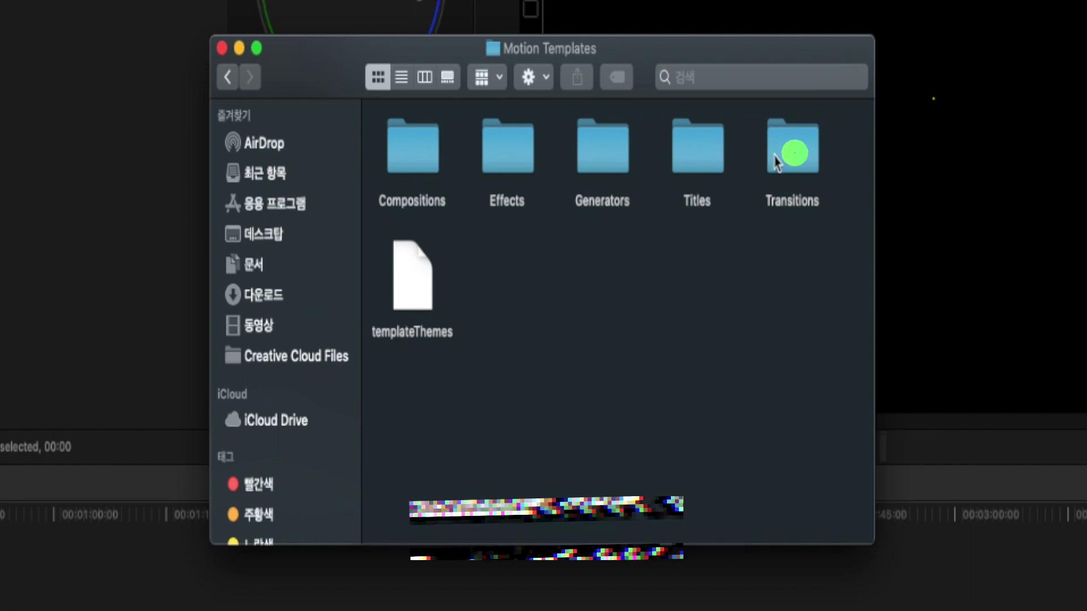
double_click(786, 160)
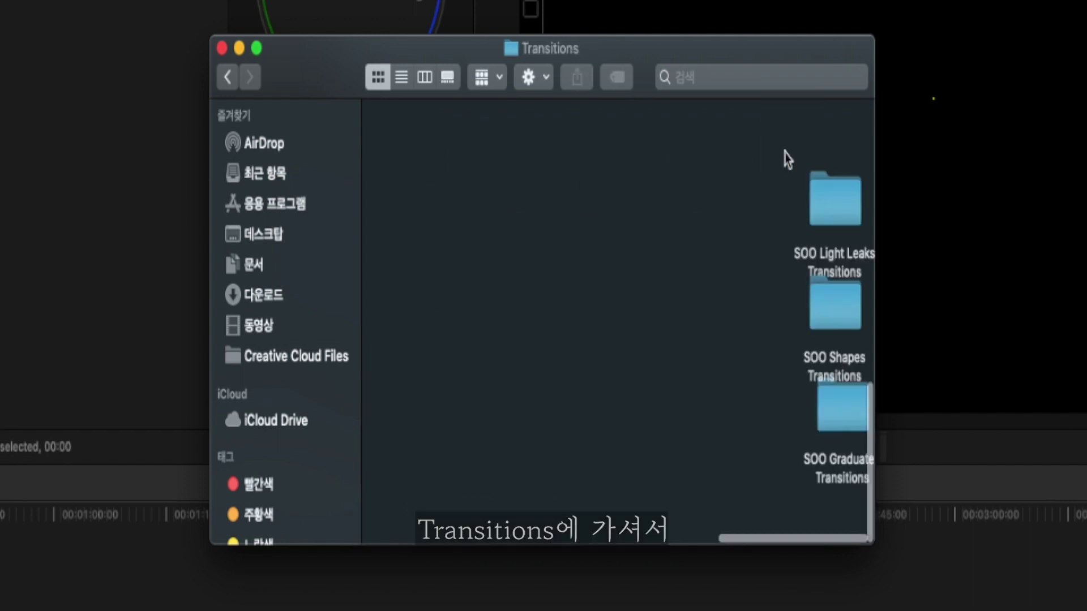
mouse_move(847, 212)
mouse_down()
mouse_move(1083, 147)
mouse_move(936, 136)
mouse_move(839, 206)
mouse_up()
drag(1083, 97, 832, 194)
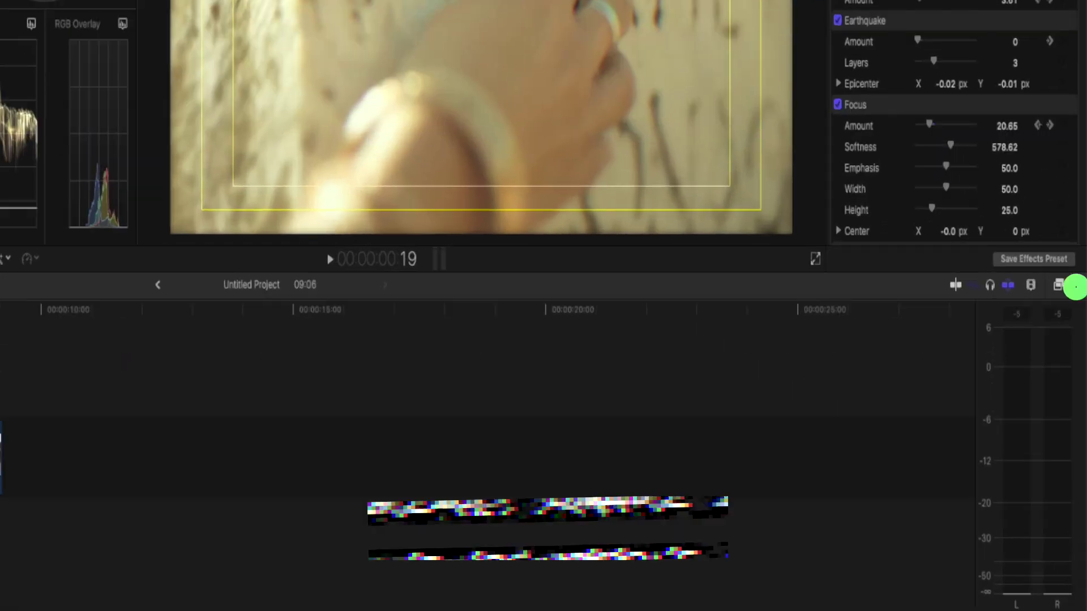
Add the Light 01 transition from SOO Light Leaks Transitions between Untitled Project Clip 3 and the production clip, and preview it
click(1058, 285)
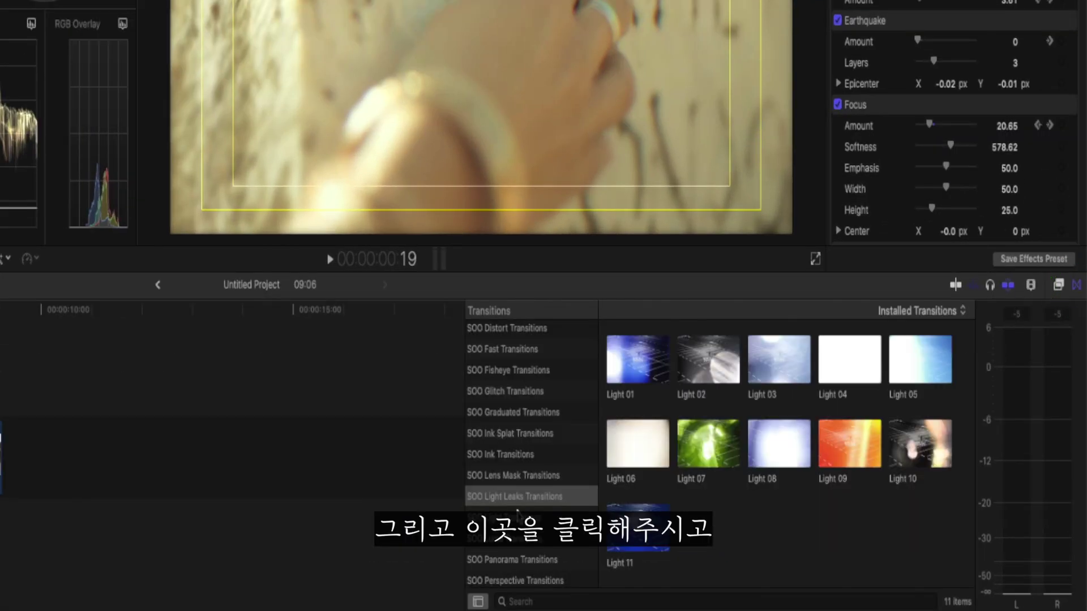
click(509, 496)
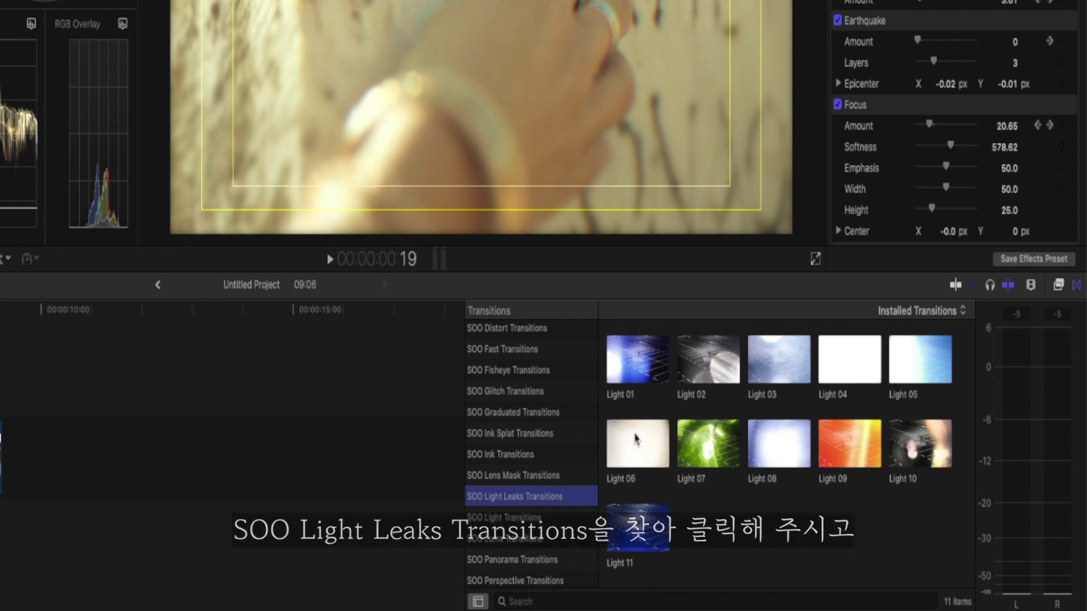
drag(650, 354, 194, 338)
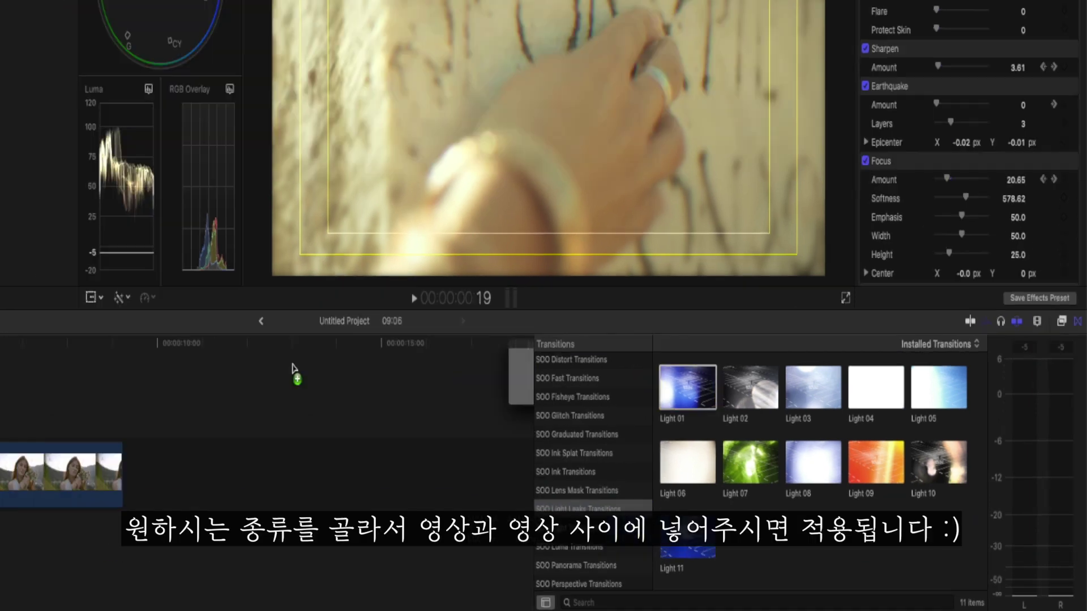
drag(294, 369, 0, 464)
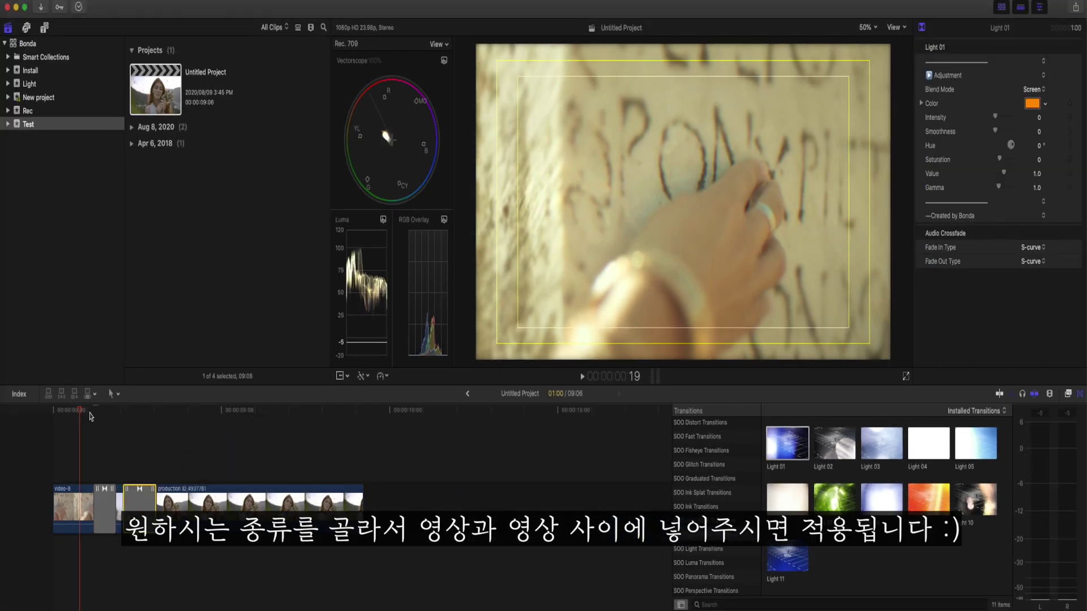
key(space)
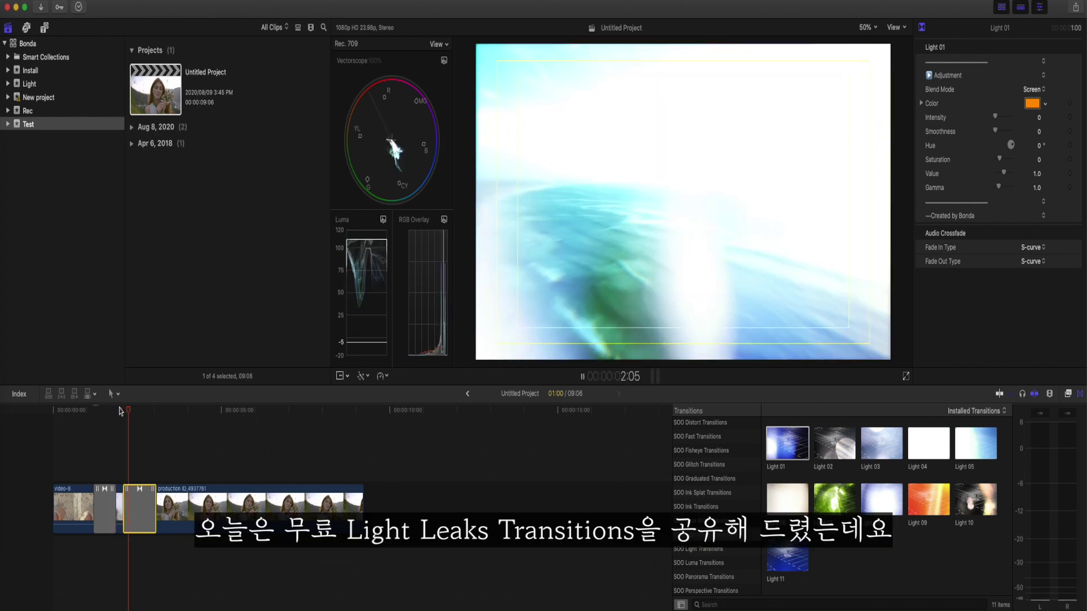
key(space)
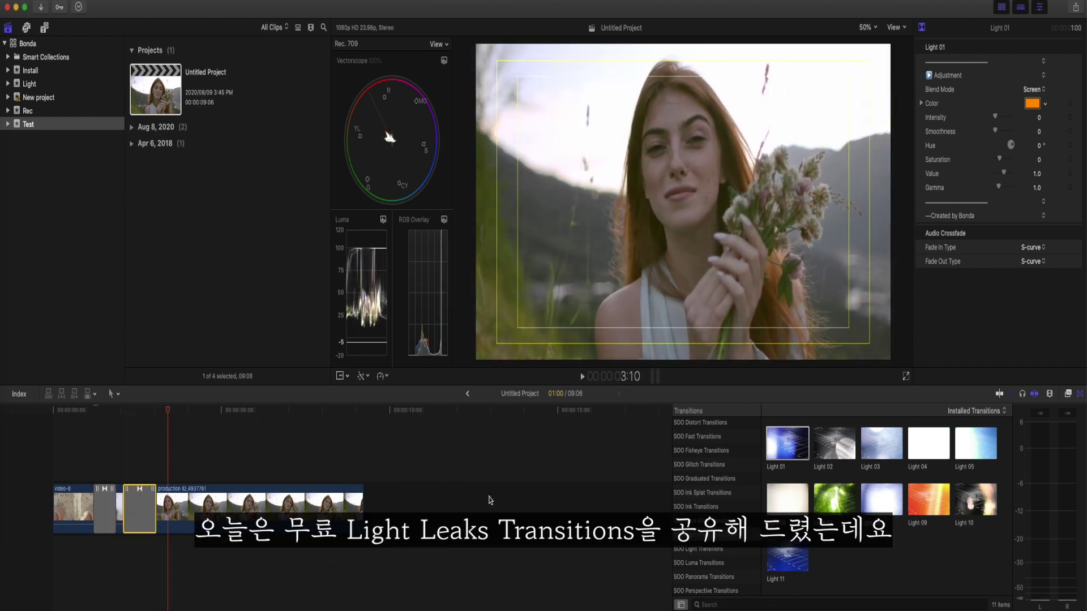
Preview the Light 02 transition between Untitled Project Clip 3 and the production clip from its start
click(134, 411)
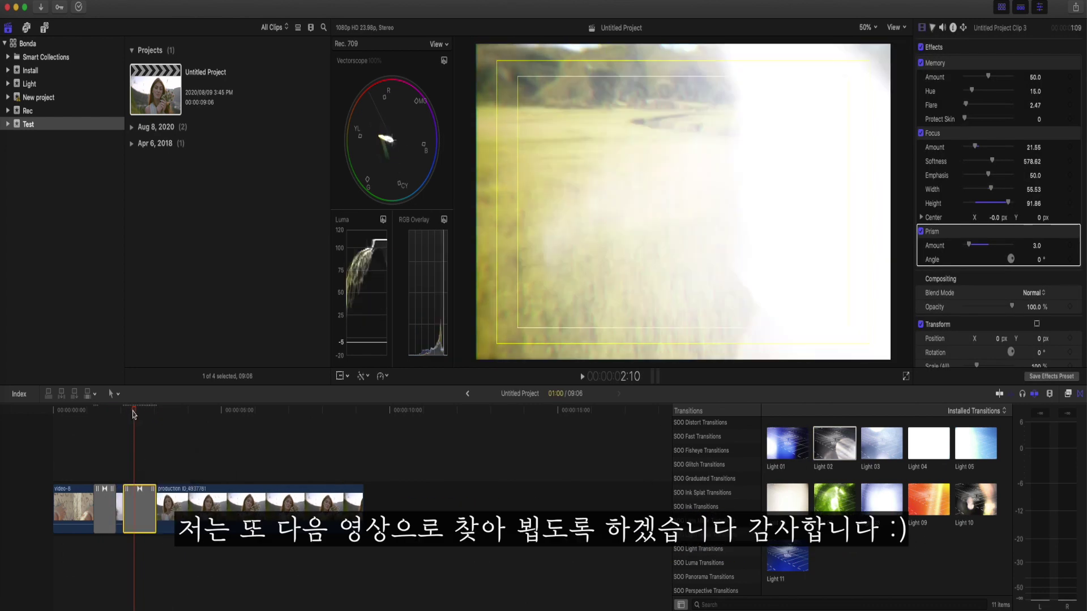
click(122, 417)
key(space)
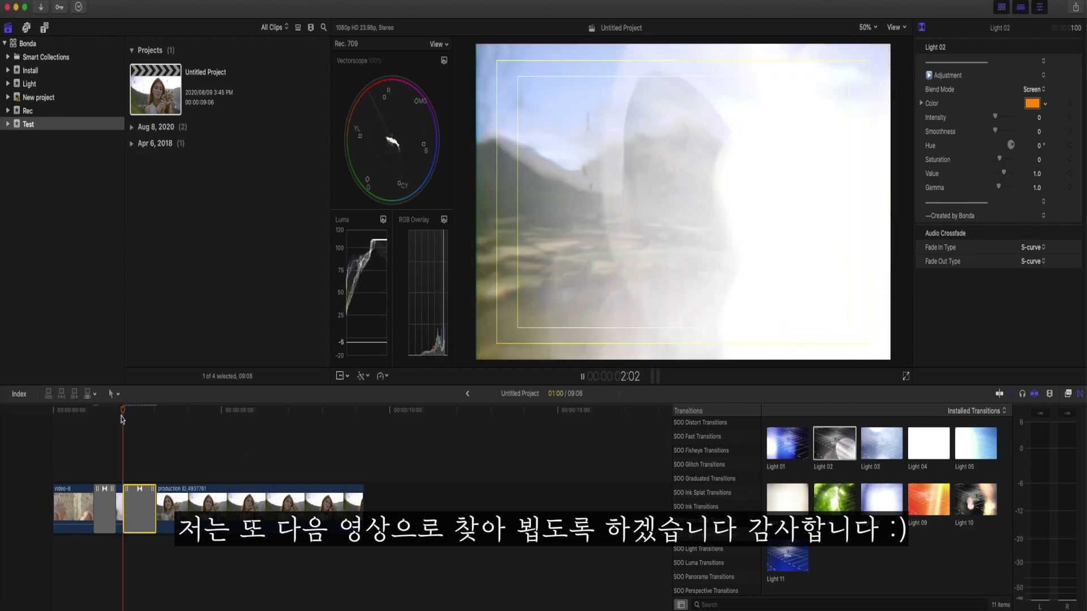